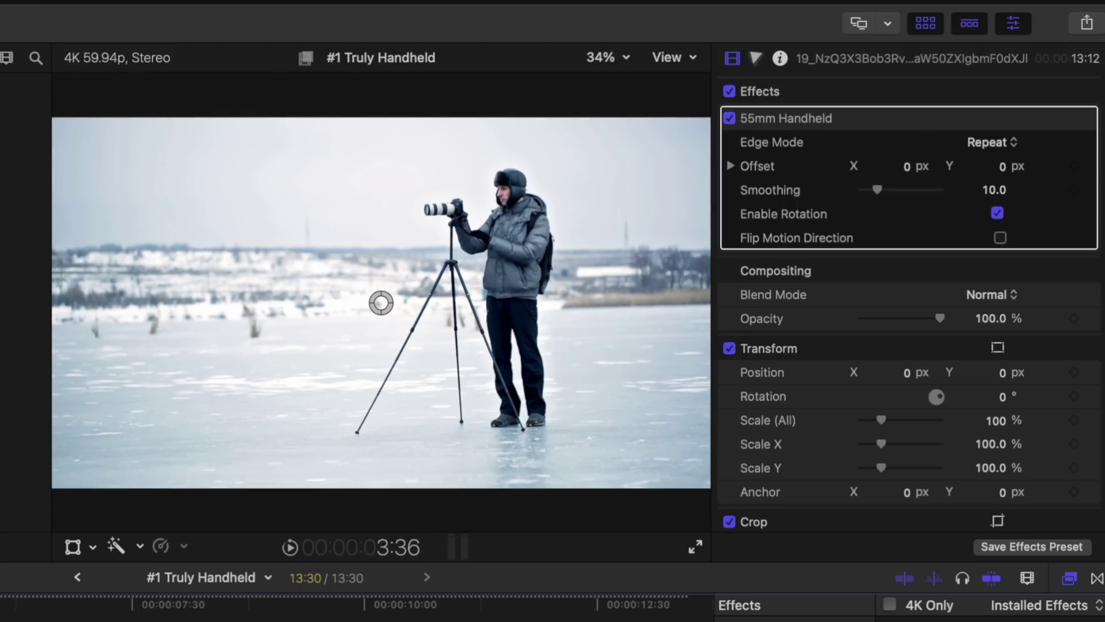
Try Edge Mode None, restore it to Repeat, shift the offset, and set Smoothing to 50
left_click(987, 141)
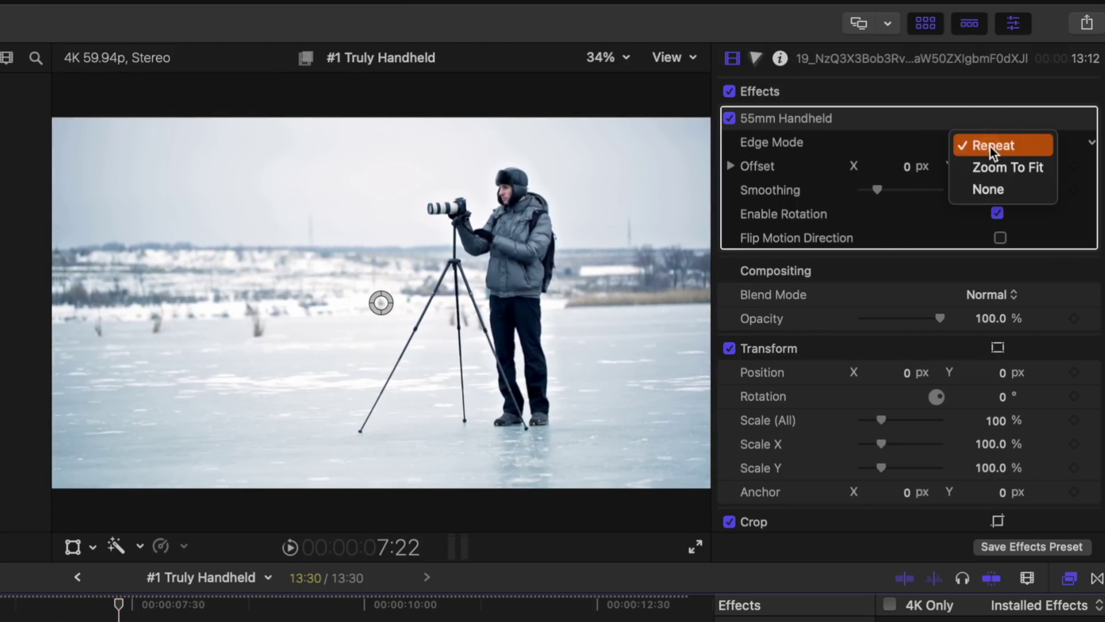
left_click(989, 184)
left_click_drag(53, 604, 18, 614)
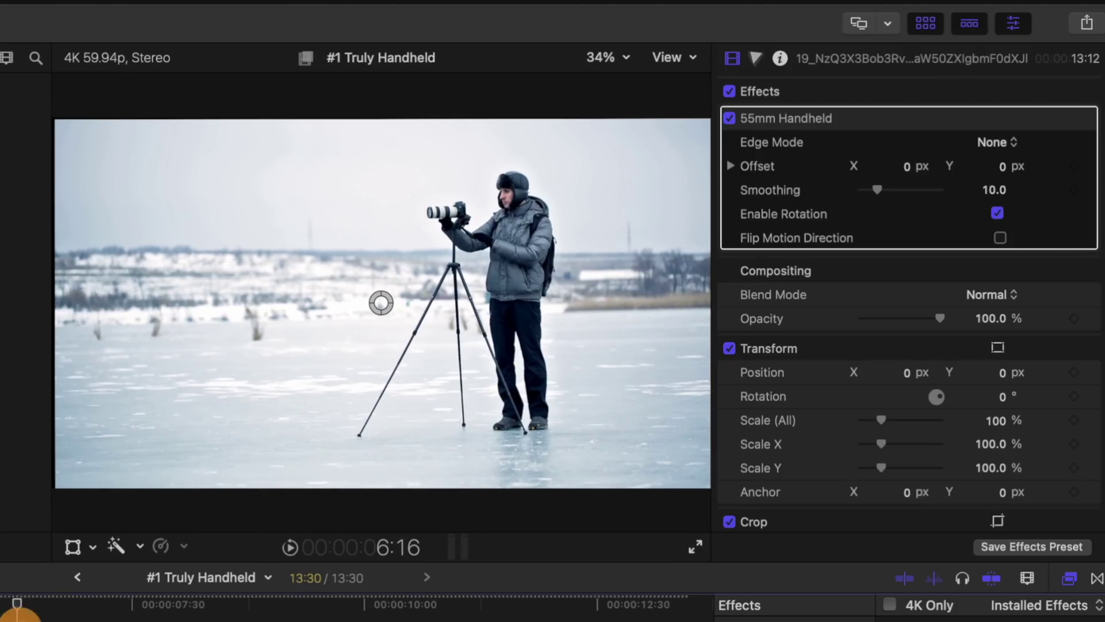
left_click(993, 141)
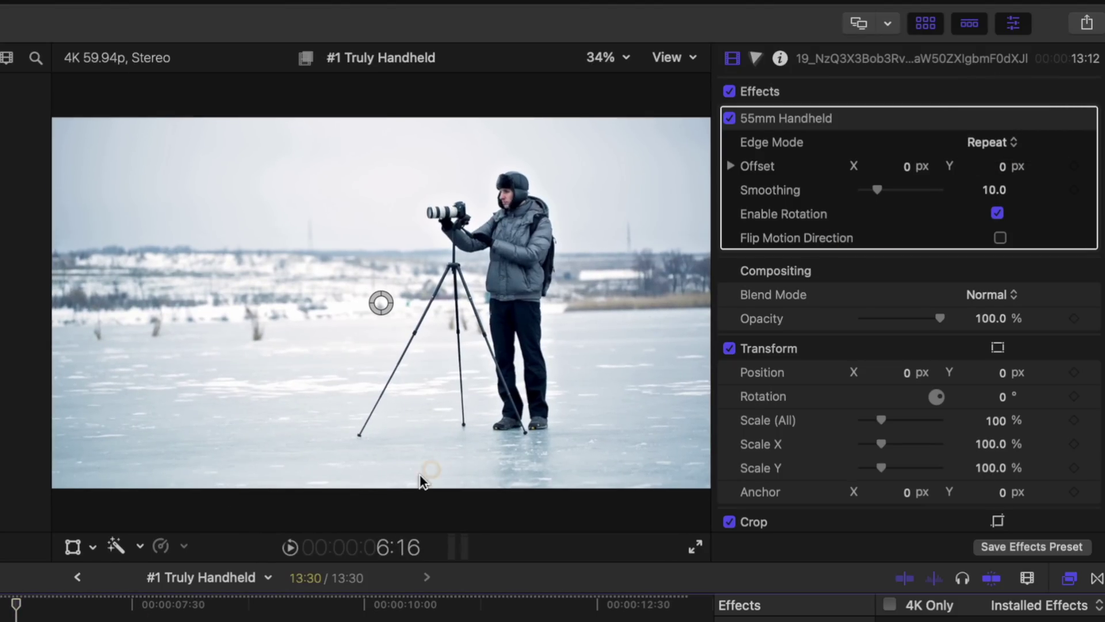
mouse_move(89, 609)
left_mouse_down()
mouse_move(229, 603)
mouse_move(79, 605)
left_mouse_up()
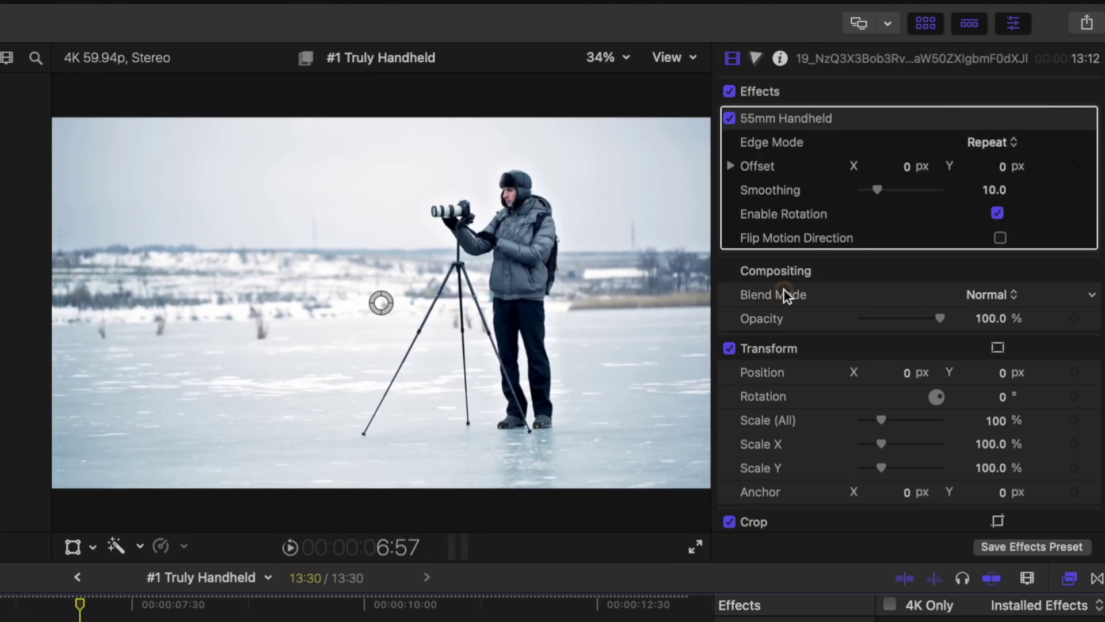
left_click_drag(381, 305, 331, 328)
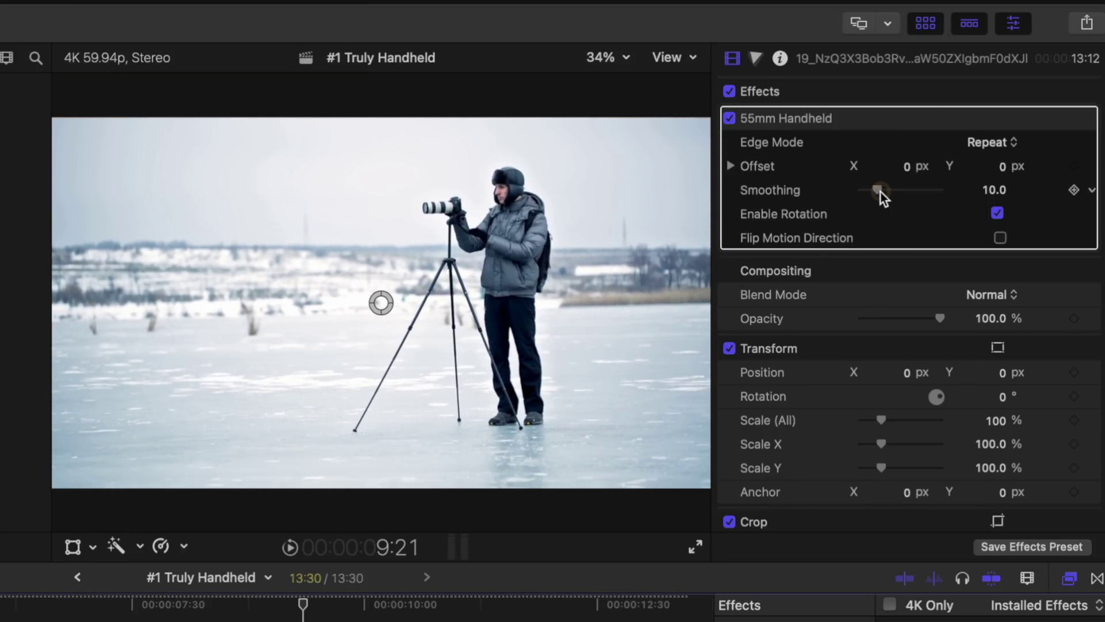
left_click_drag(879, 191, 940, 190)
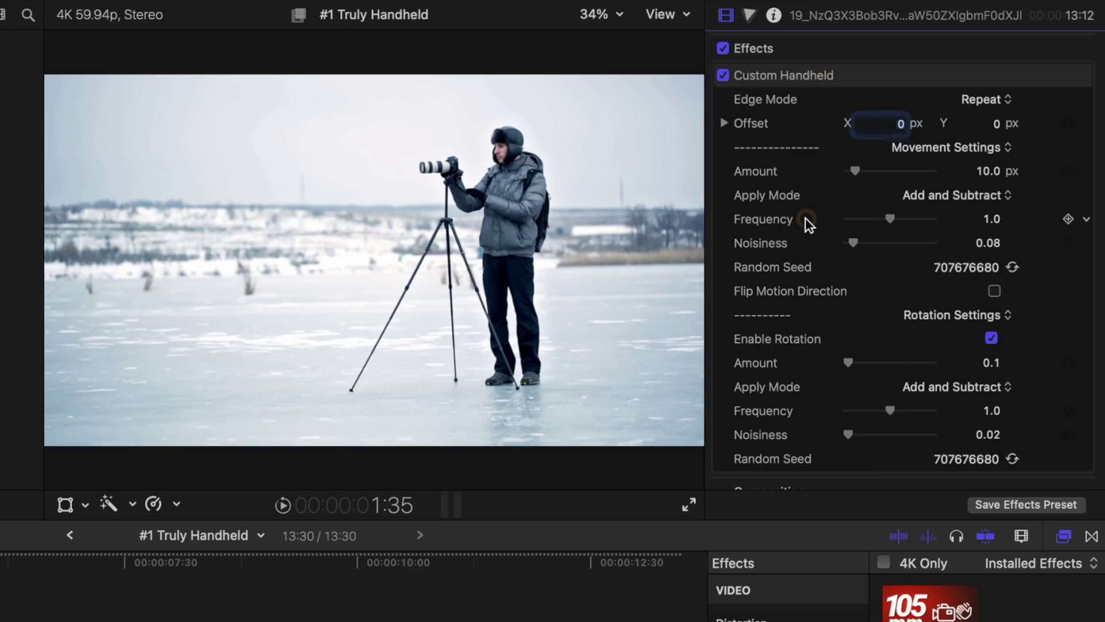
Set the Handheld movement Amount to 24 px, Frequency 1.12 and rotation Amount to 0.61
scroll(806, 219, "down", 1)
left_click_drag(855, 159, 867, 158)
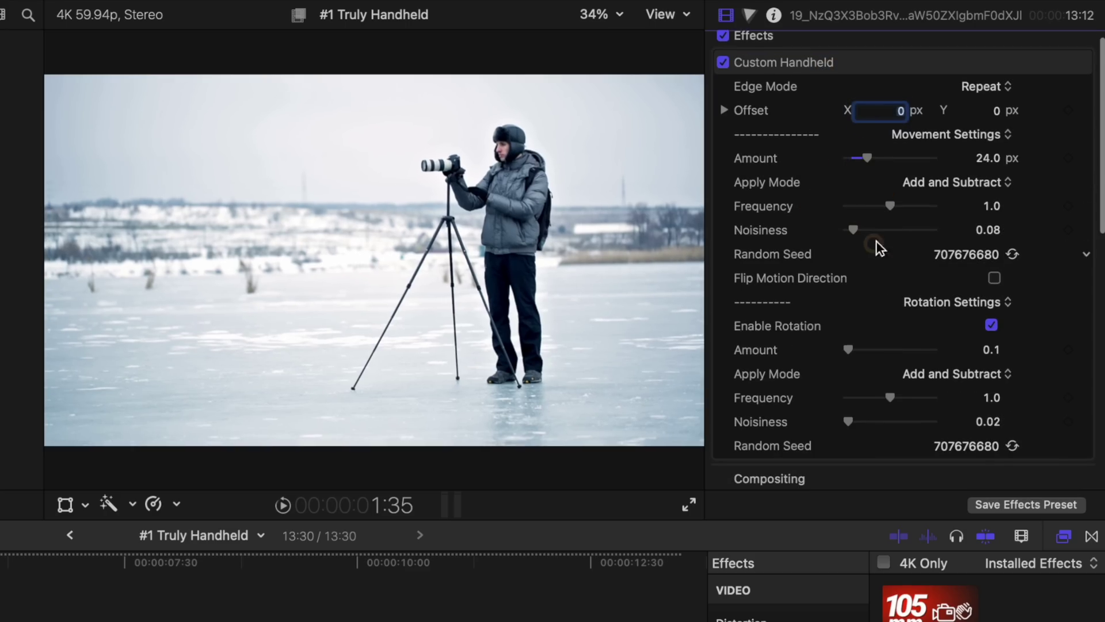
left_click_drag(859, 347, 863, 348)
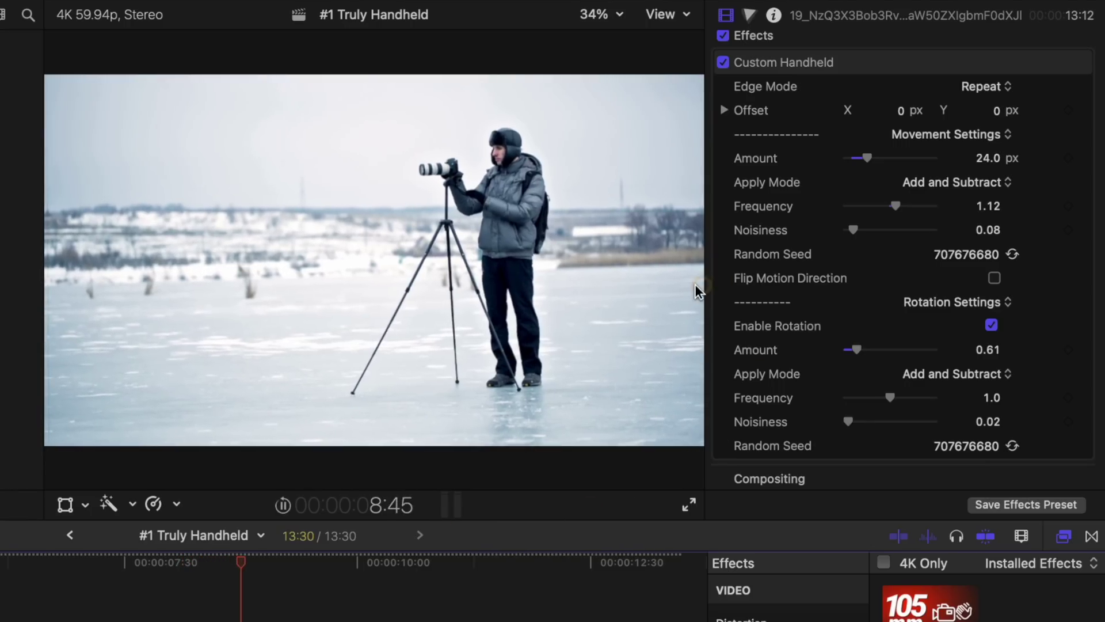
mouse_move(1031, 208)
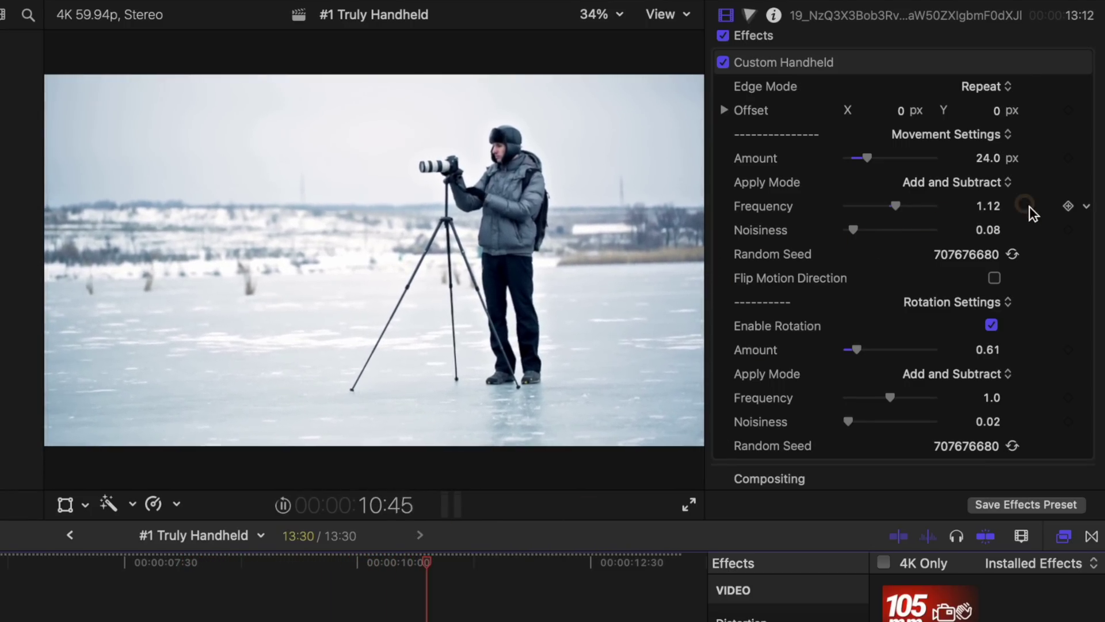
scroll(1063, 253, "down", 3)
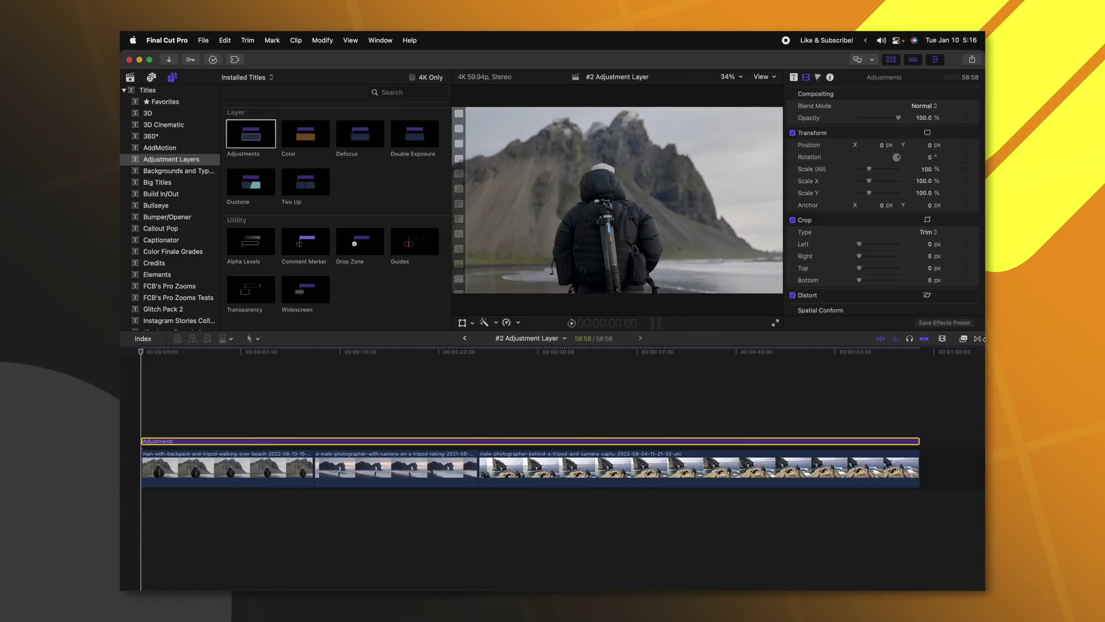
Show the Effects browser beside the #2 Adjustment Layer timeline with Command-5
key("super+5")
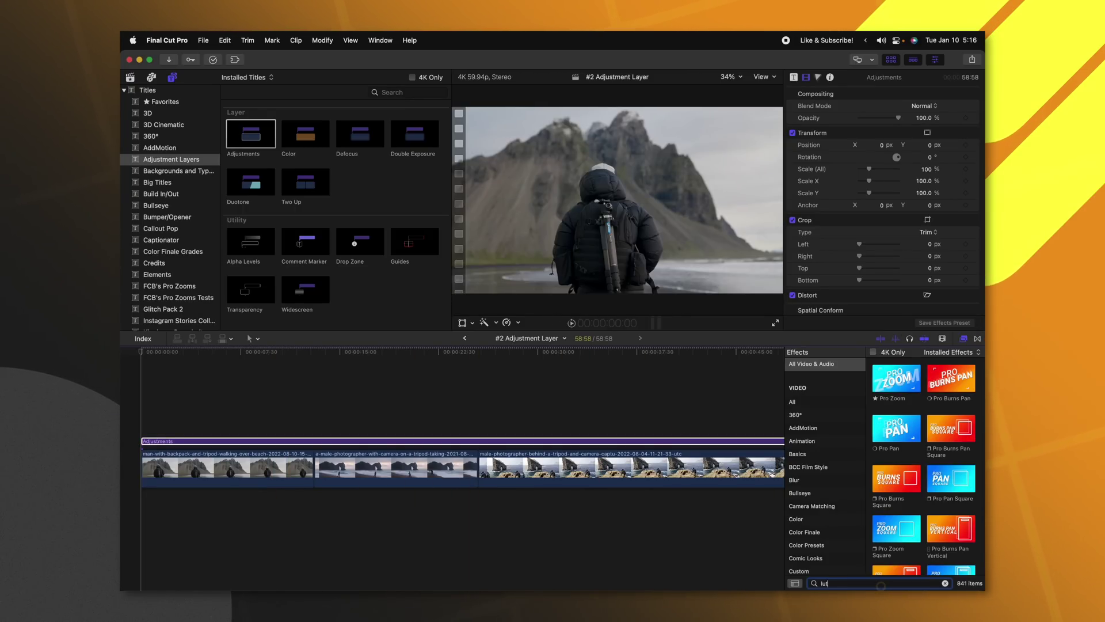
Apply Custom LUT to the Adjustments layer and choose the DENVER (standard) LUT
left_click_drag(629, 444, 625, 441)
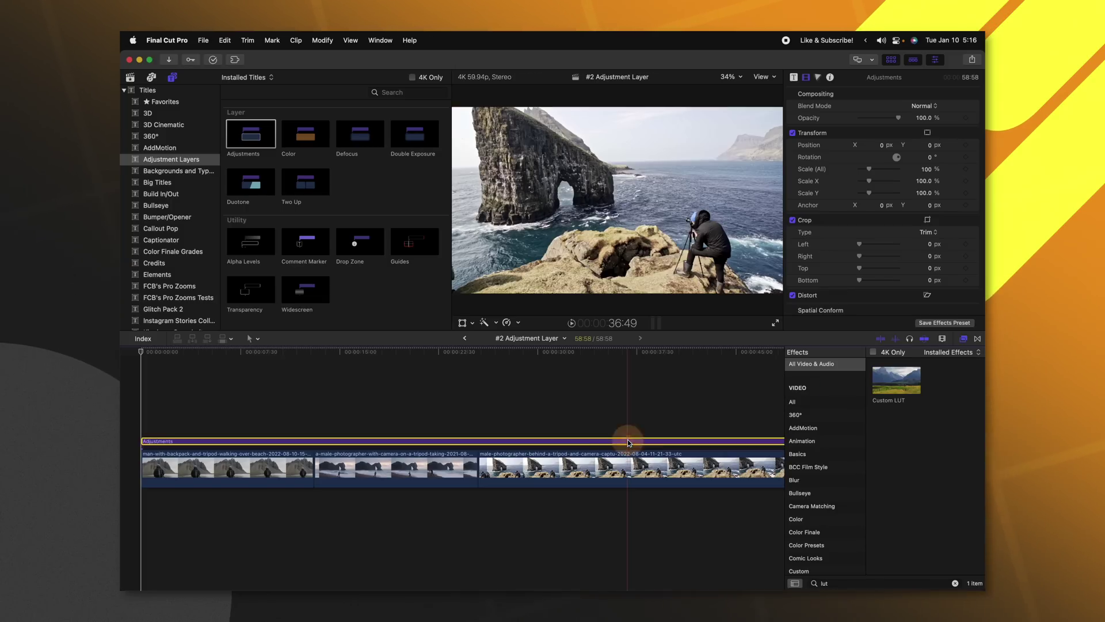
left_click(877, 121)
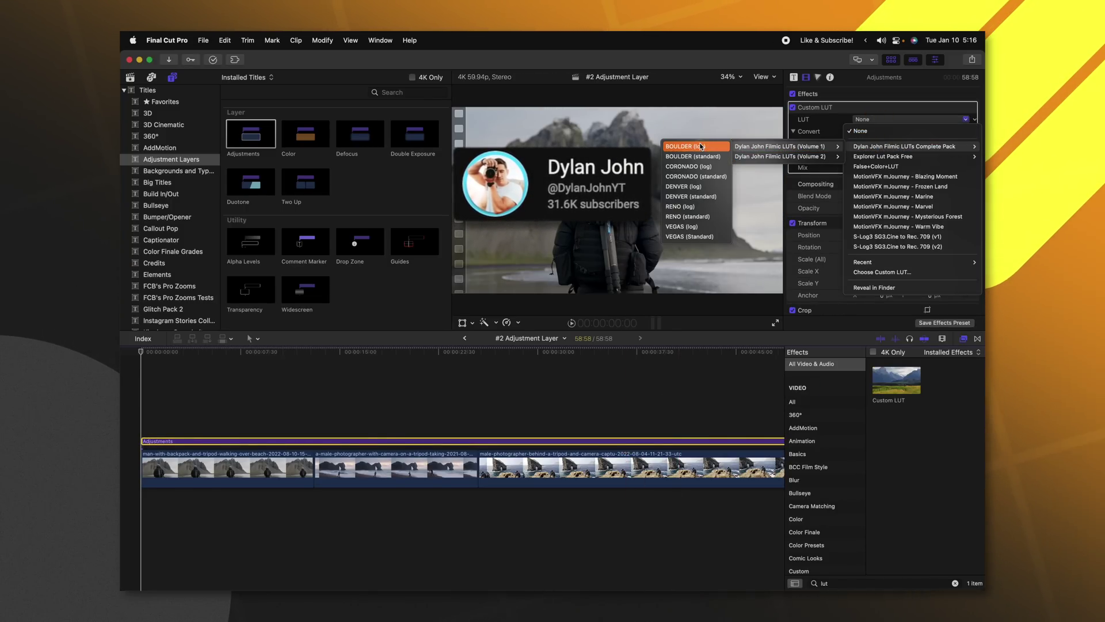
left_click(692, 196)
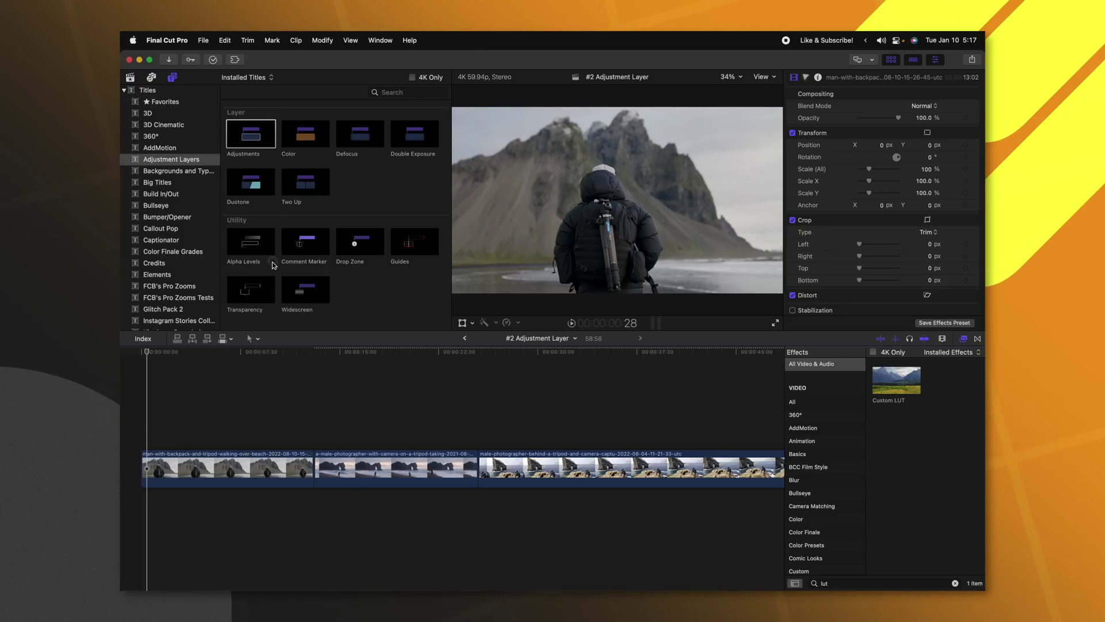
Place the Widescreen layer above the first clip, extend it, and turn off Build In and Build Out
left_click_drag(141, 432, 144, 439)
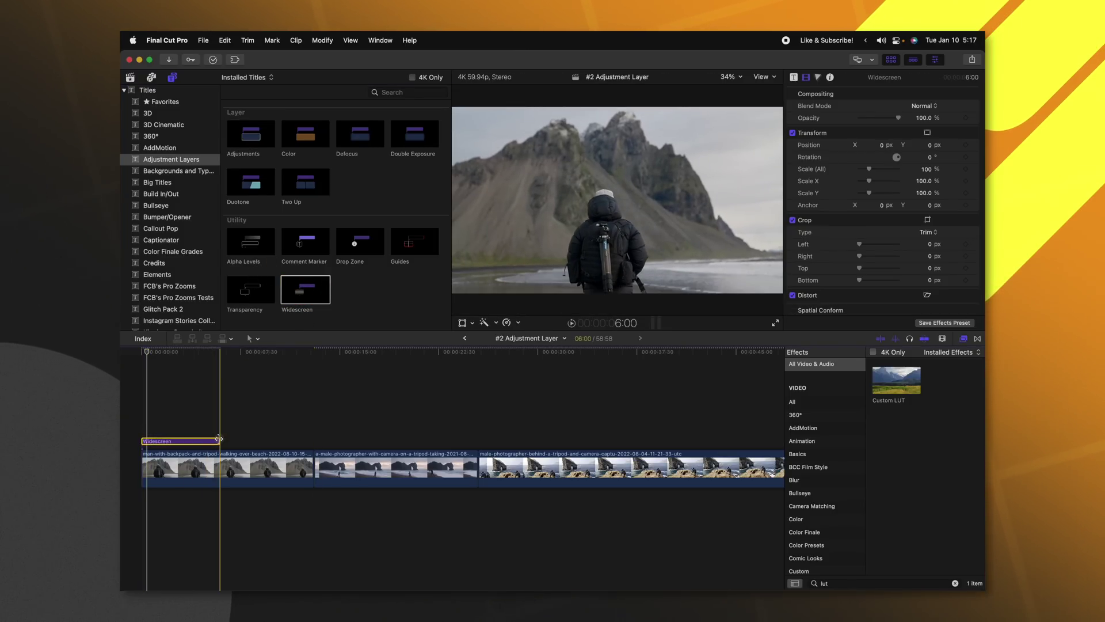
left_click_drag(220, 441, 592, 441)
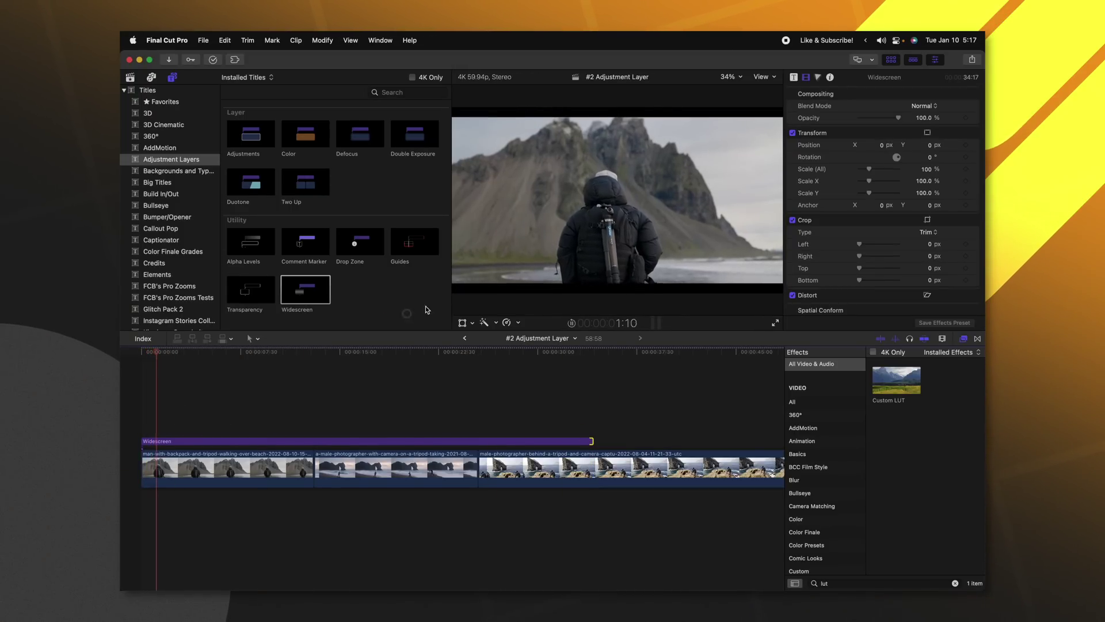
left_click(792, 79)
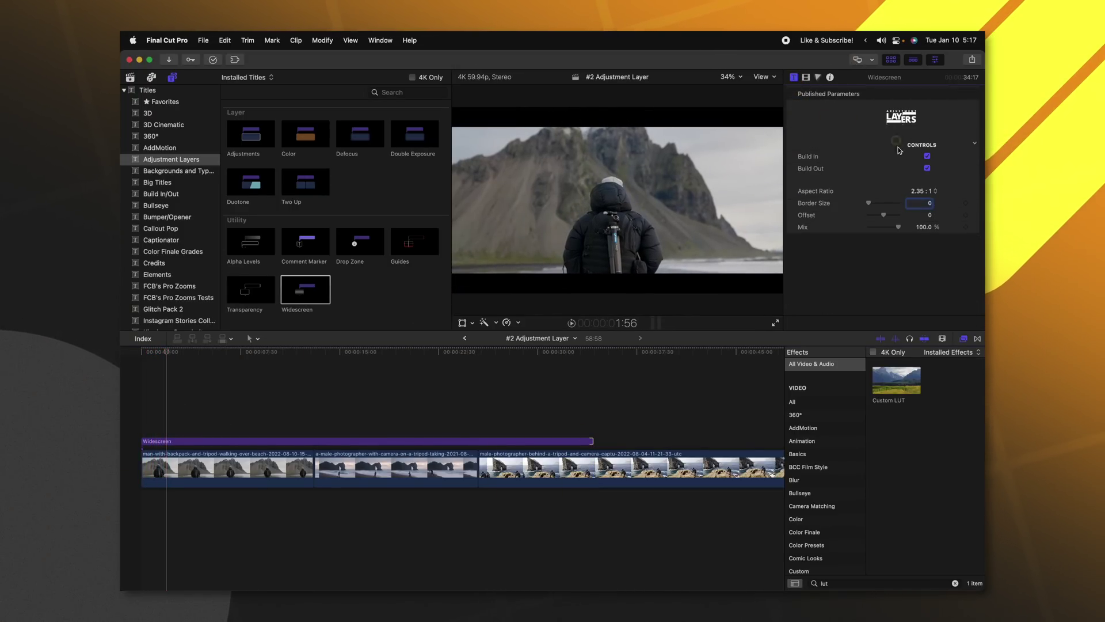
left_click(927, 168)
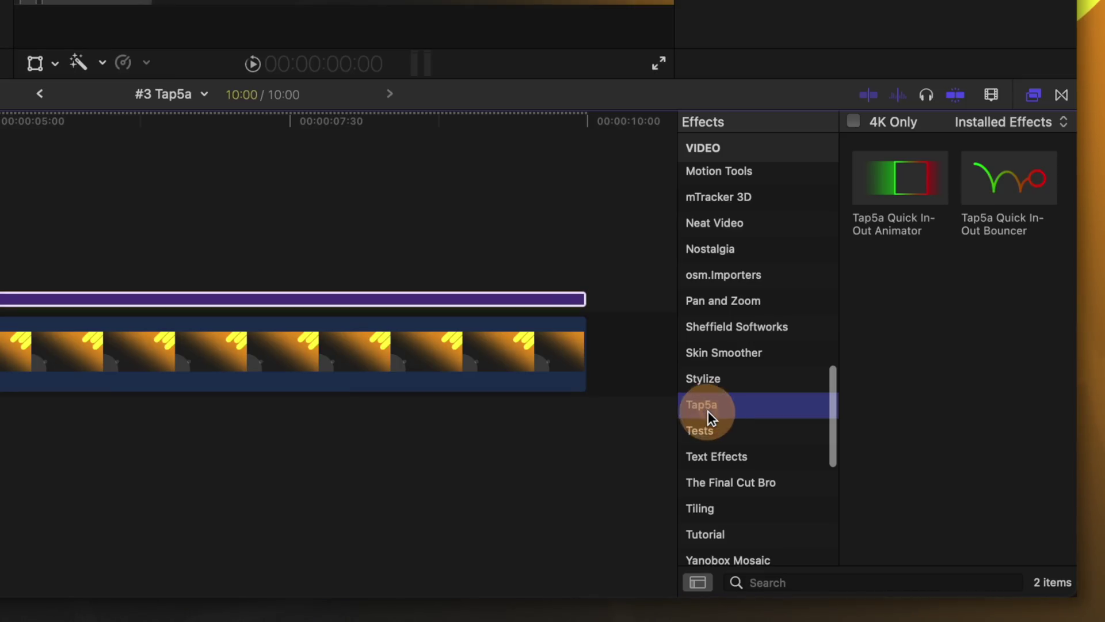
Drag Tap5a Quick In-Out Animator from the Effects browser onto the SUBSCRIBE! title clip
scroll(713, 407, "down", 1)
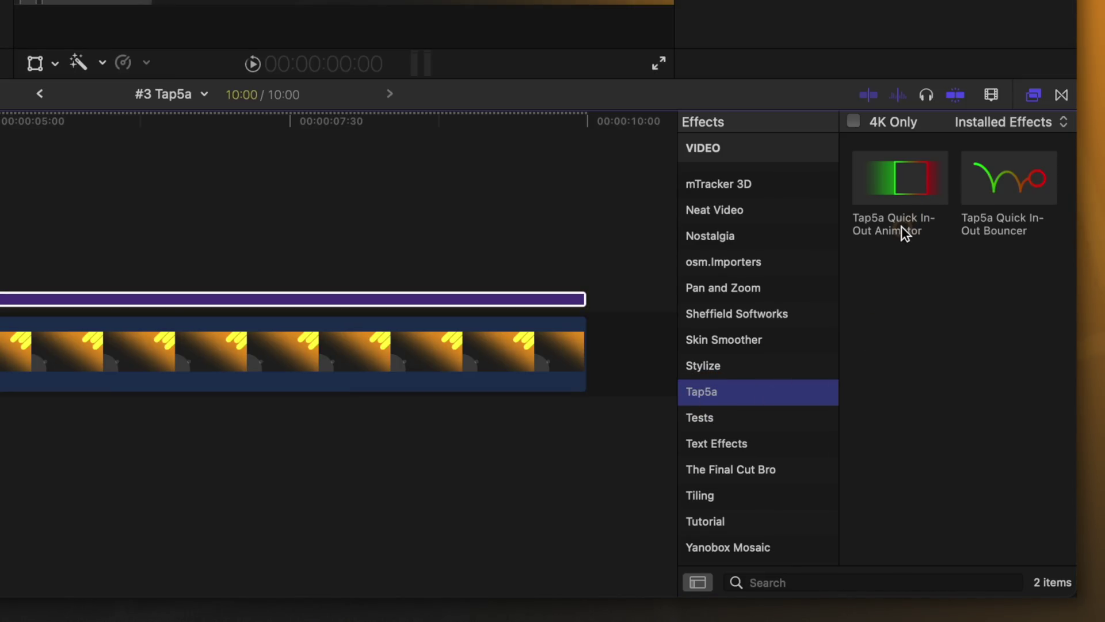
left_click_drag(913, 175, 0, 269)
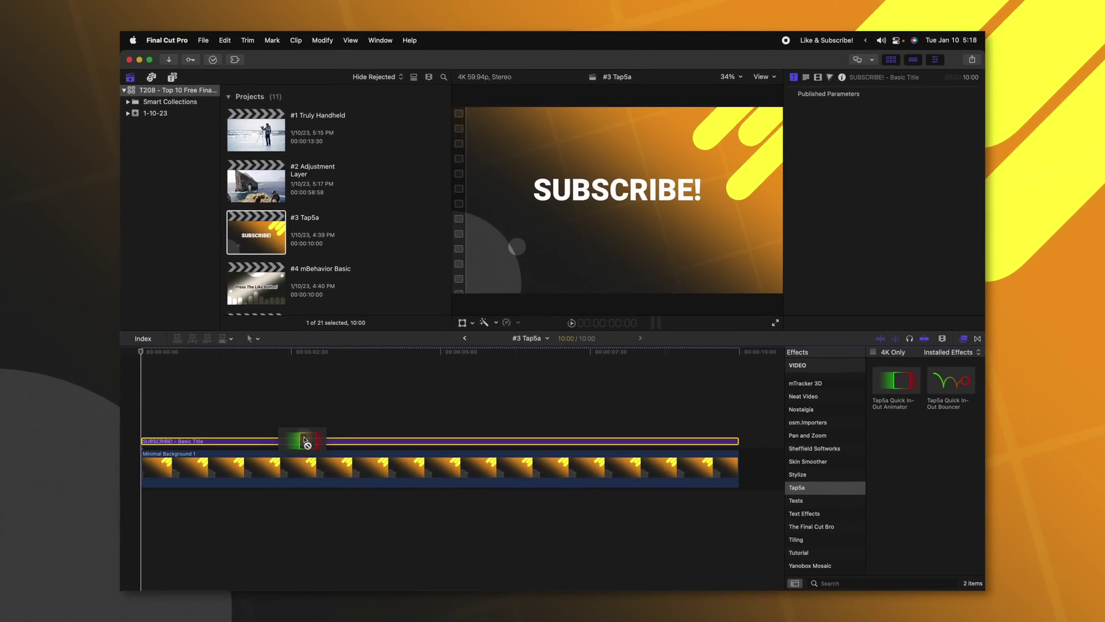
left_click_drag(303, 441, 304, 440)
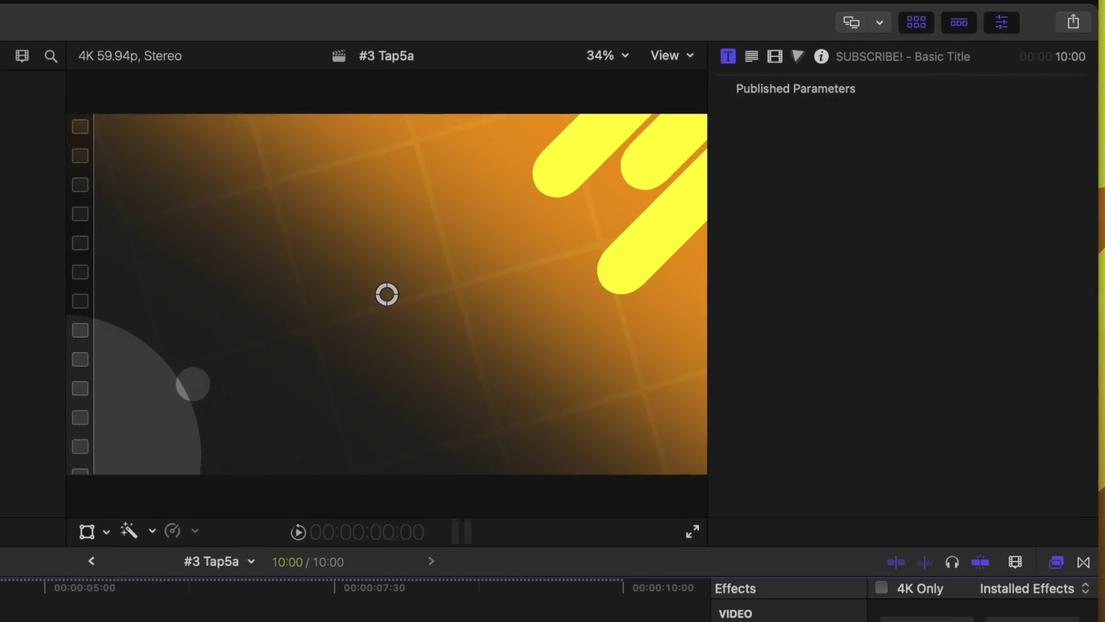
Preview the SUBSCRIBE! title and set its In - Animation to Float From Left
key("space")
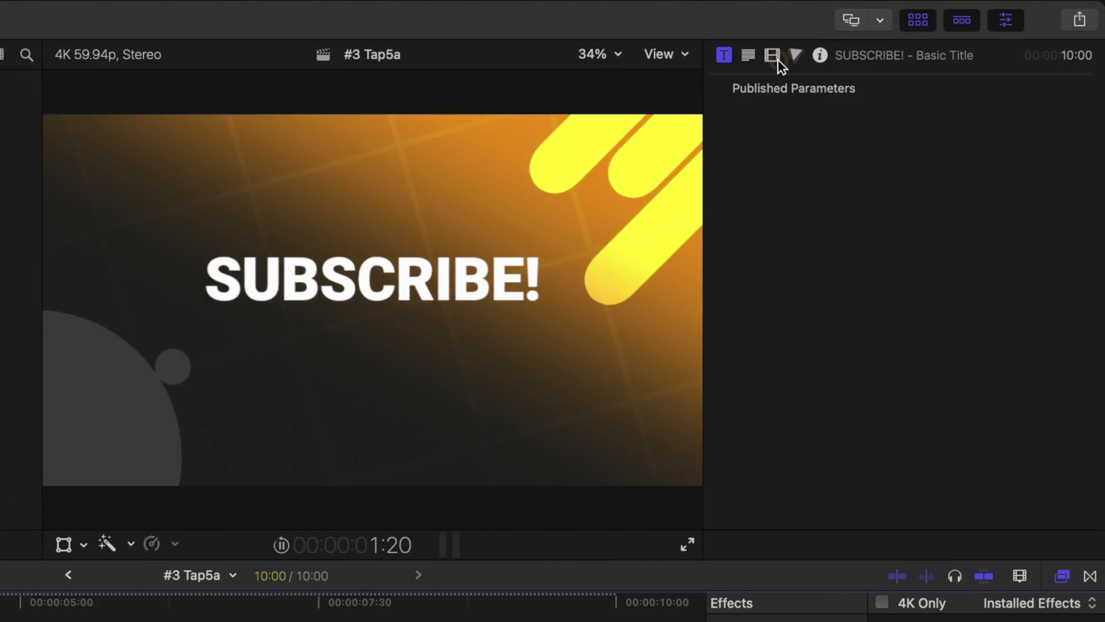
left_click(774, 56)
key("space")
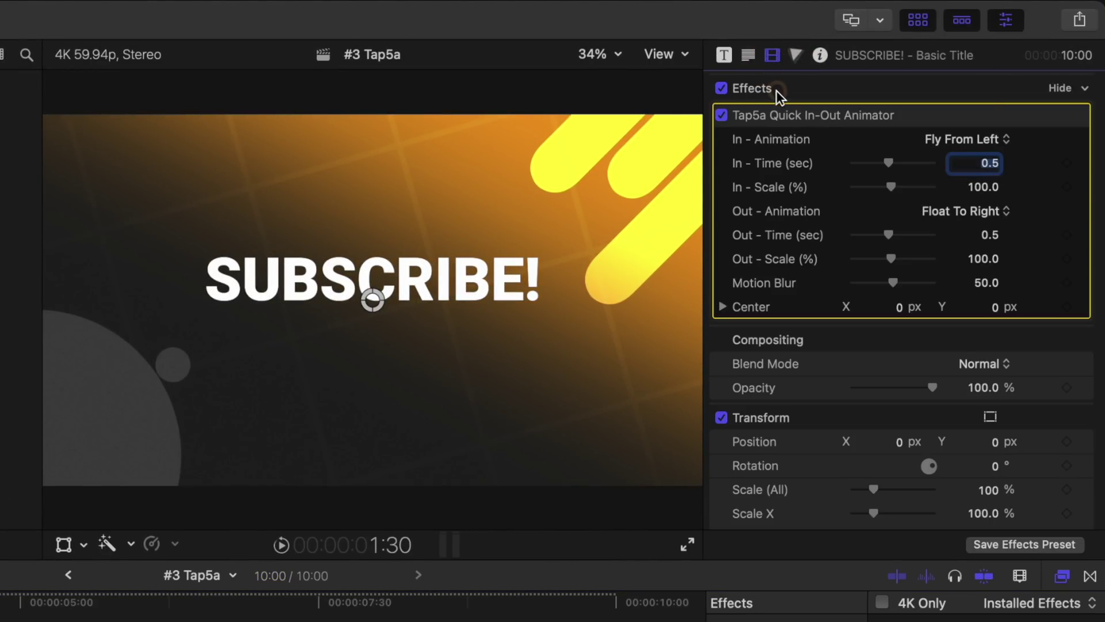
left_click(980, 139)
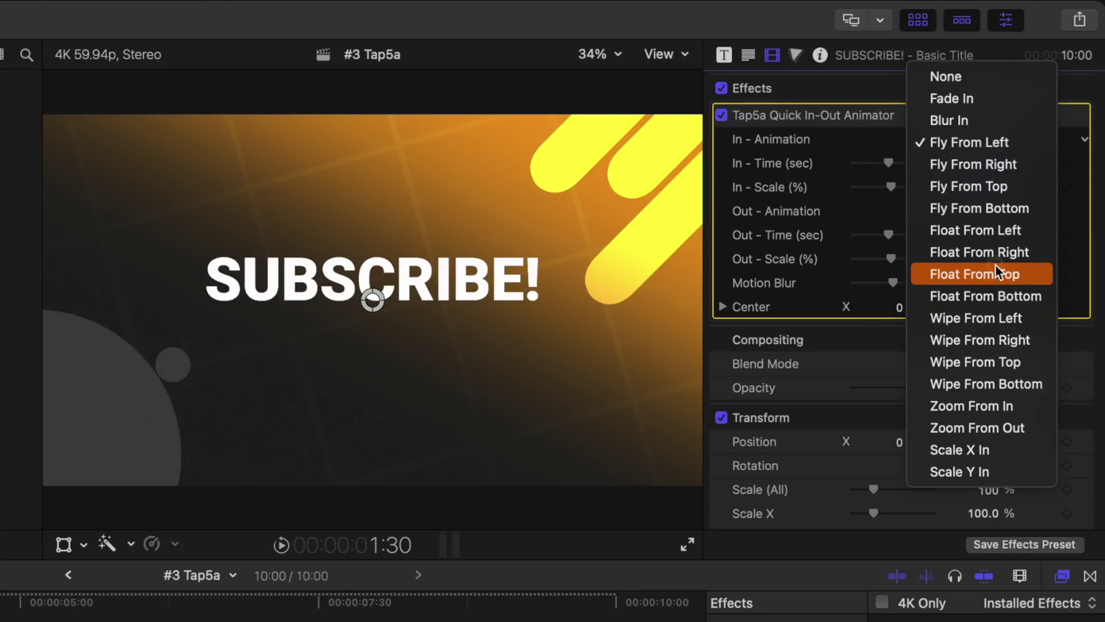
left_click(993, 232)
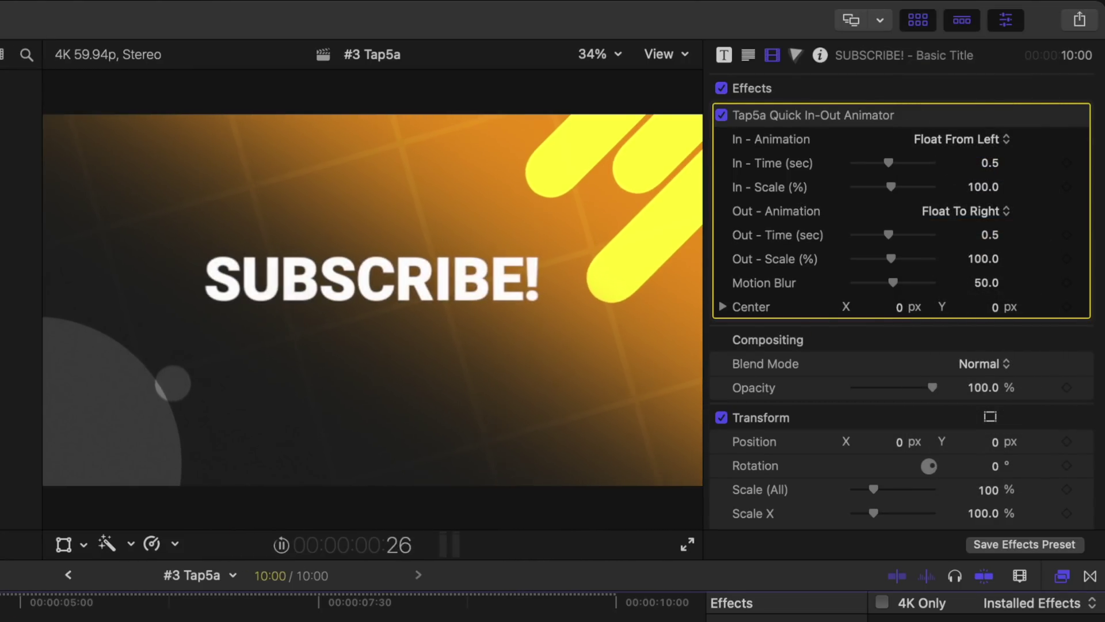
Set In - Time to 0.1, raise the motion blur, and apply Quick In-Out Bouncer to the title
left_click_drag(889, 164, 959, 171)
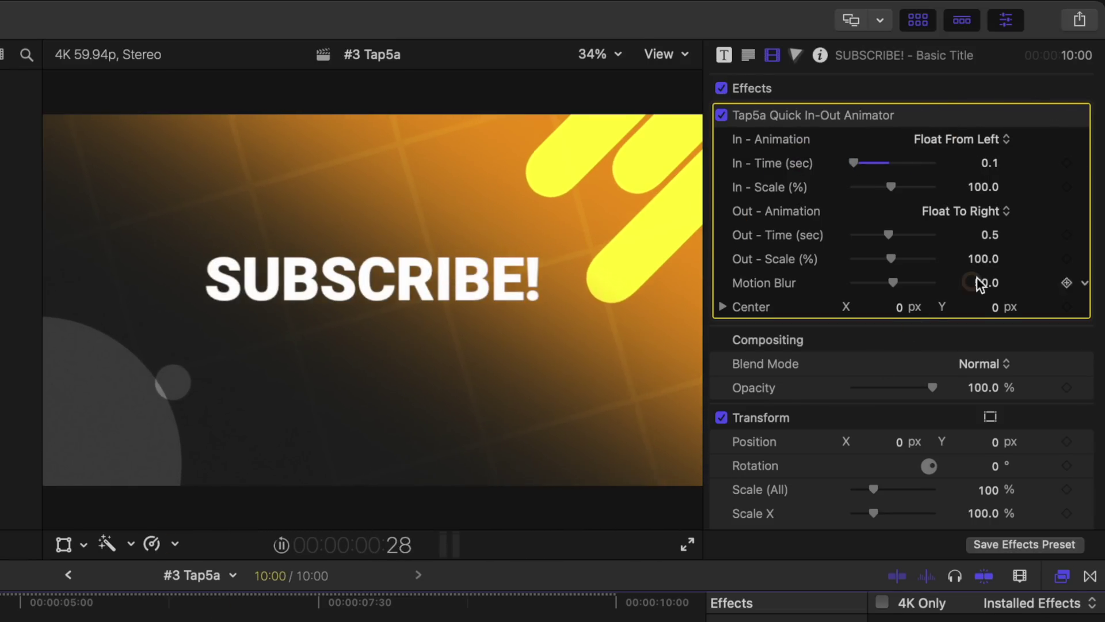
left_click_drag(980, 283, 942, 268)
left_click_drag(950, 385, 281, 444)
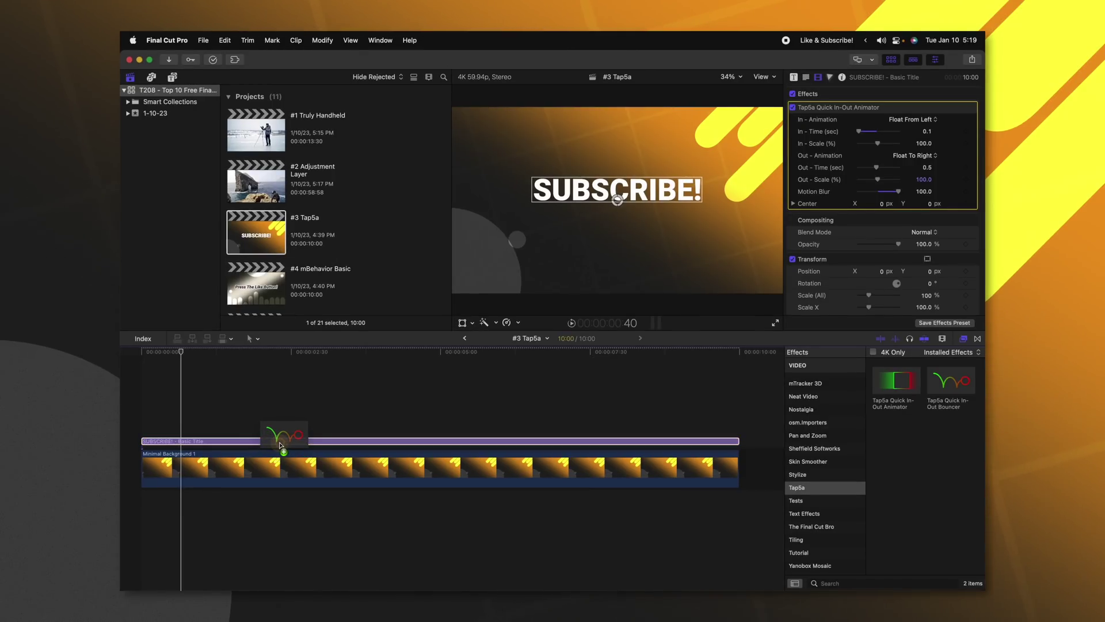
Remove the Quick In-Out Animator effect from the SUBSCRIBE! title
left_click(863, 107)
key("Delete")
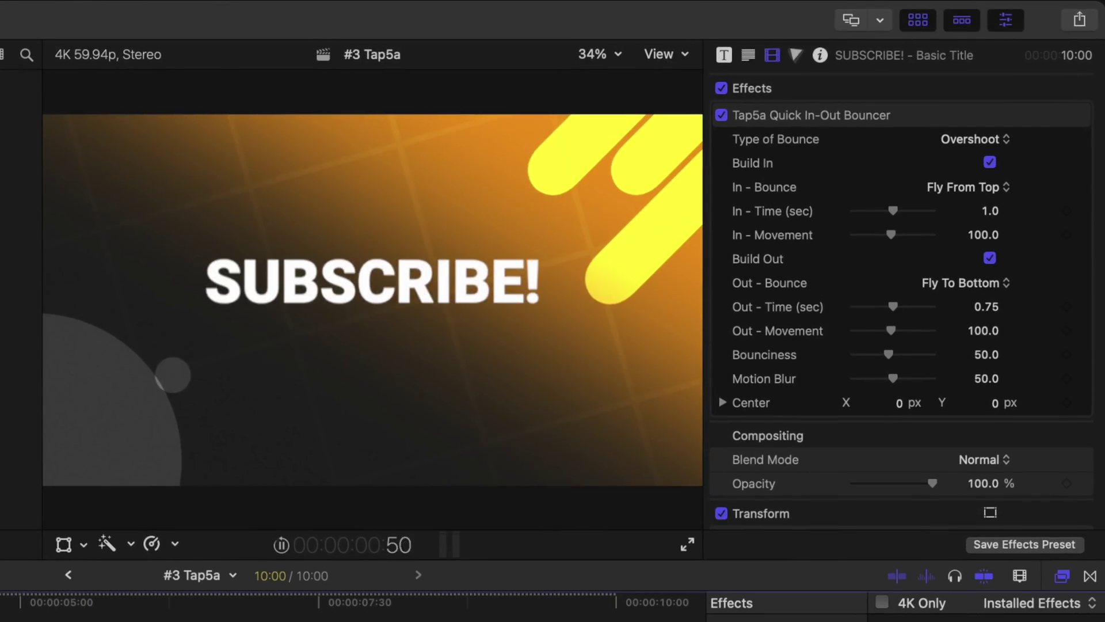
key("space")
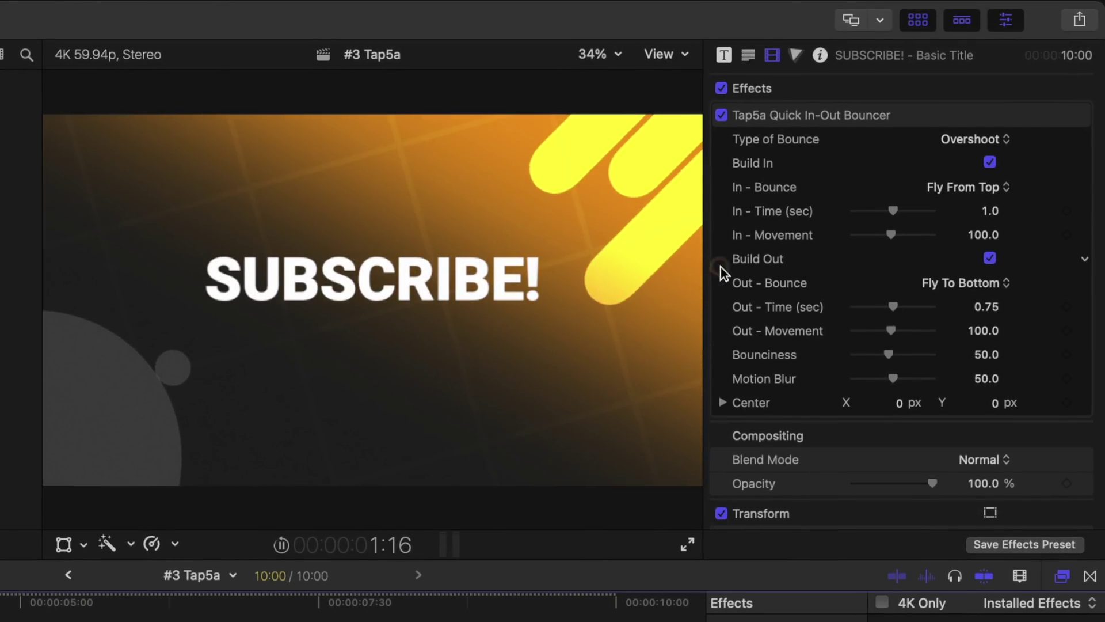
Set the Bouncer's In - Bounce to Spin In CW and preview the animation
left_click(949, 190)
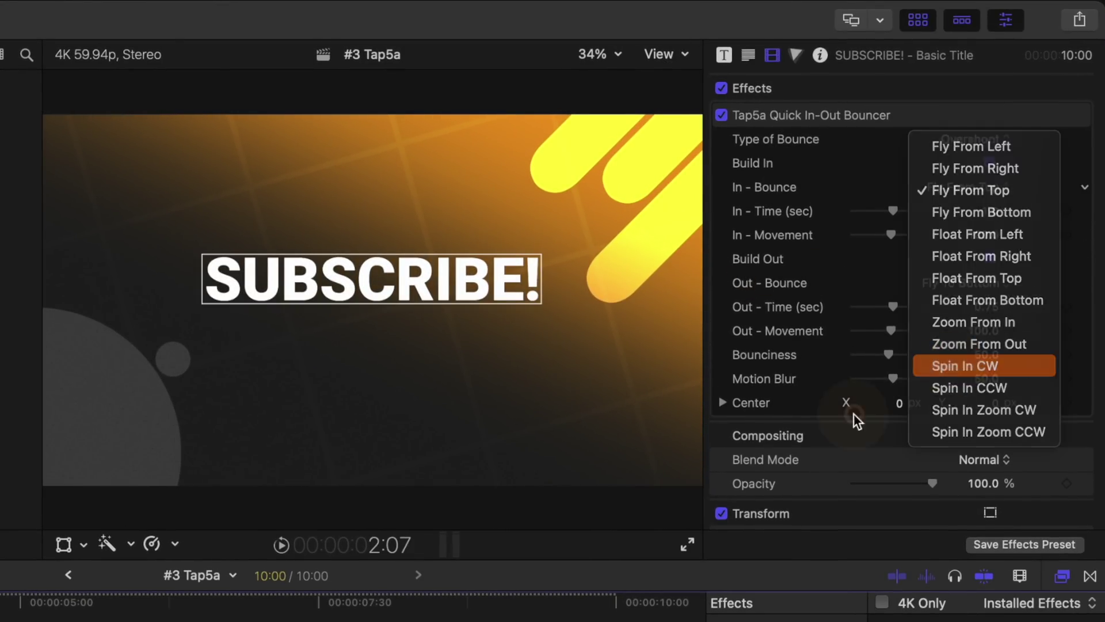
left_click(967, 363)
key("space")
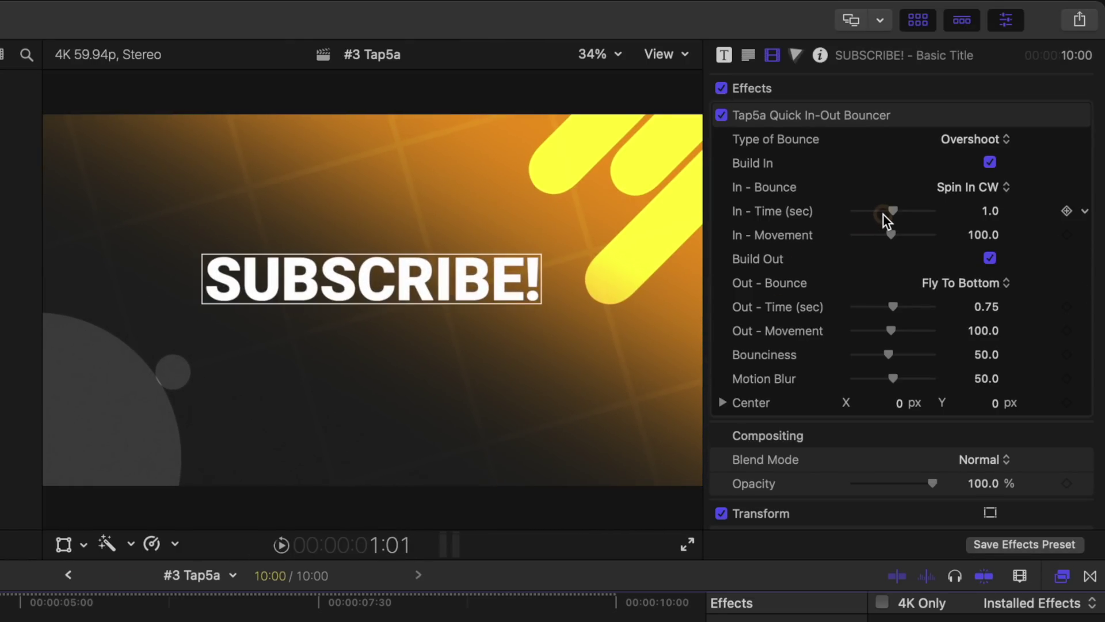
key("space")
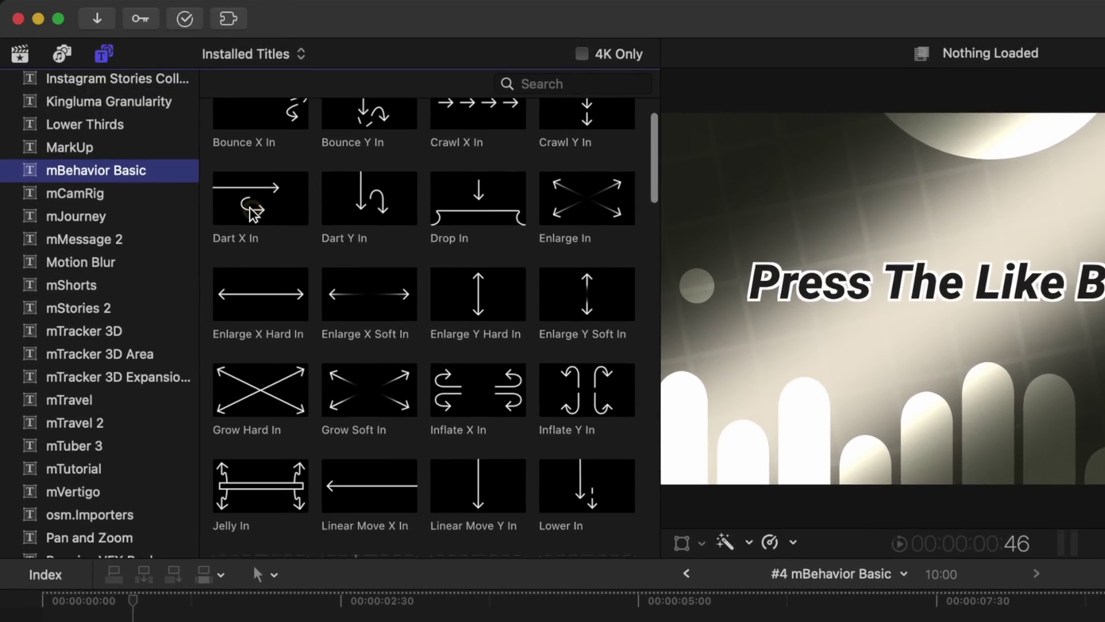
Preview the Press The Like Button! title and place Enlarge In above it after Drop In
scroll(311, 236, "down", 10)
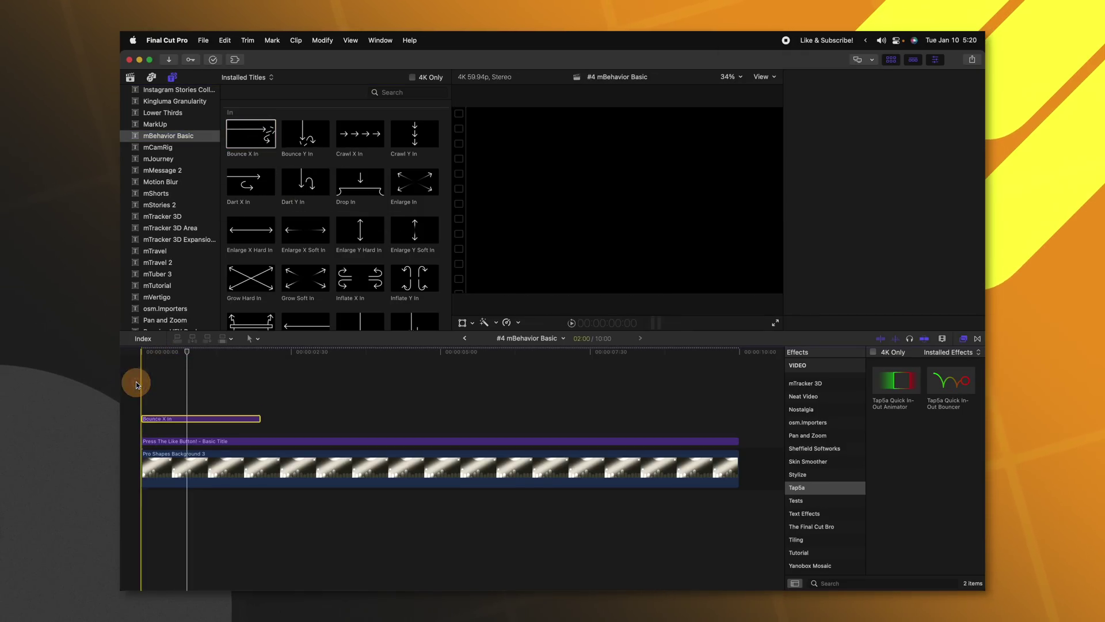
key("space")
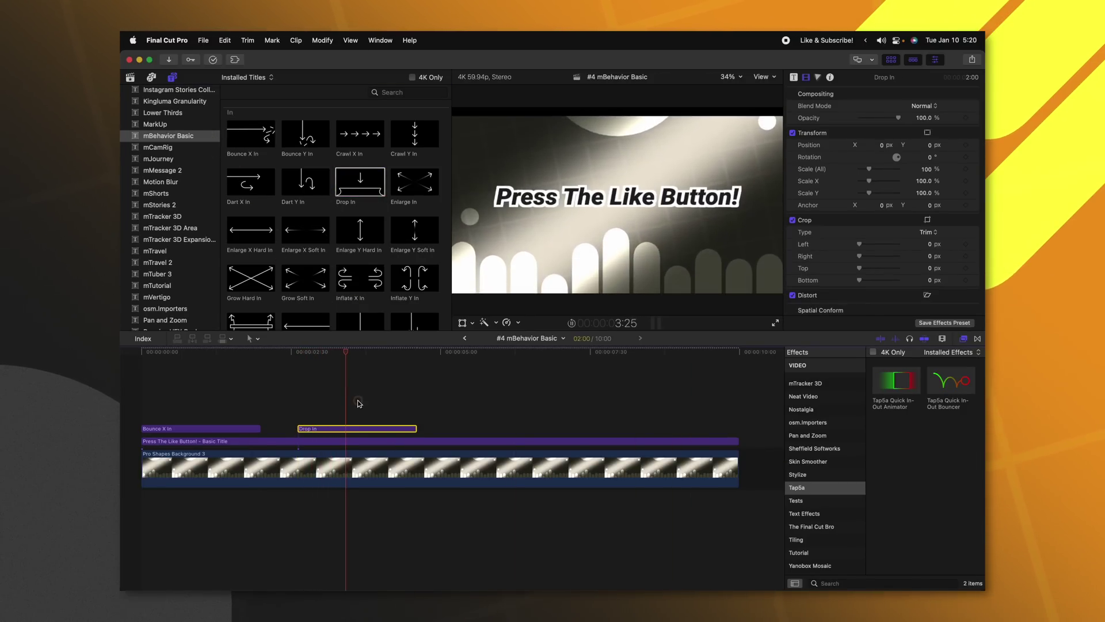
left_click_drag(417, 204, 464, 409)
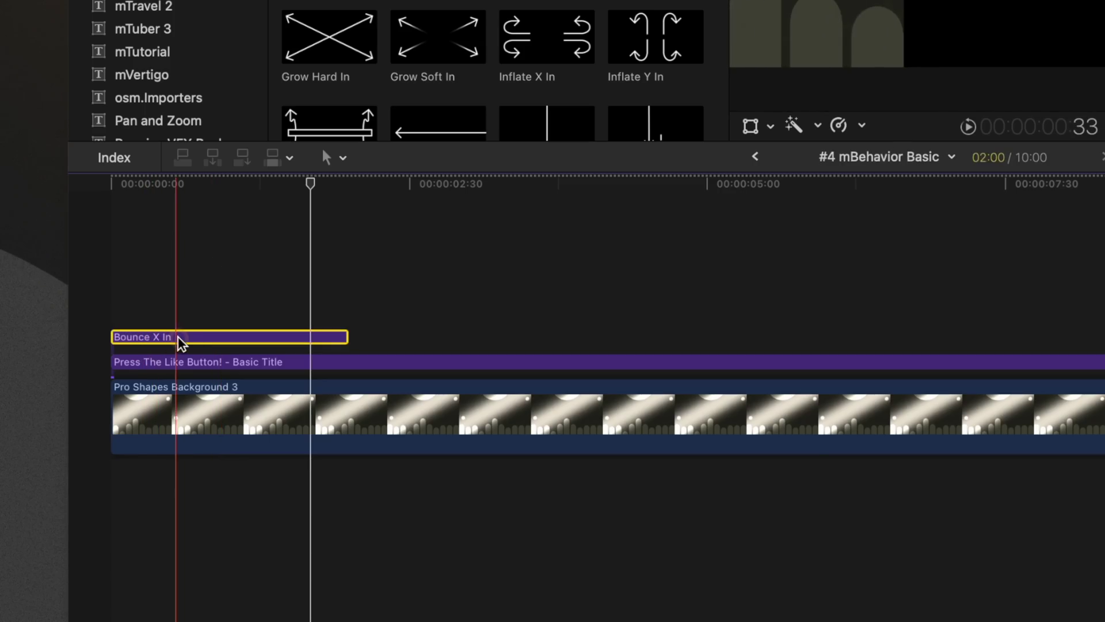
Turn the selected Bounce X In and title clips into a New Compound Clip and preview it
left_click(173, 362)
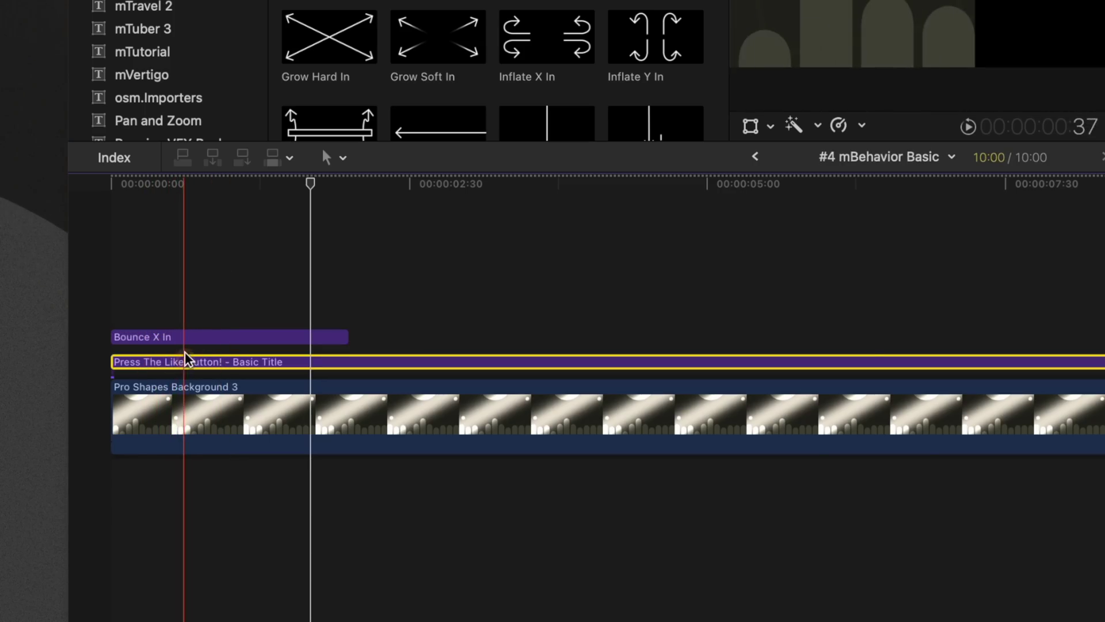
left_click(201, 361)
right_click(202, 361)
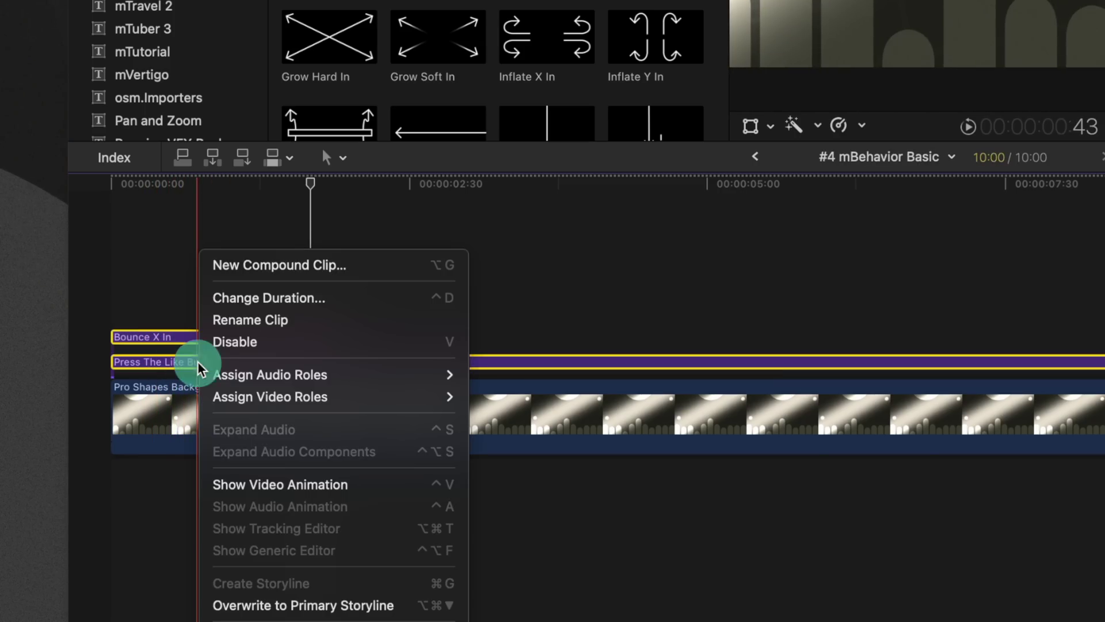
left_click(260, 262)
key("Return")
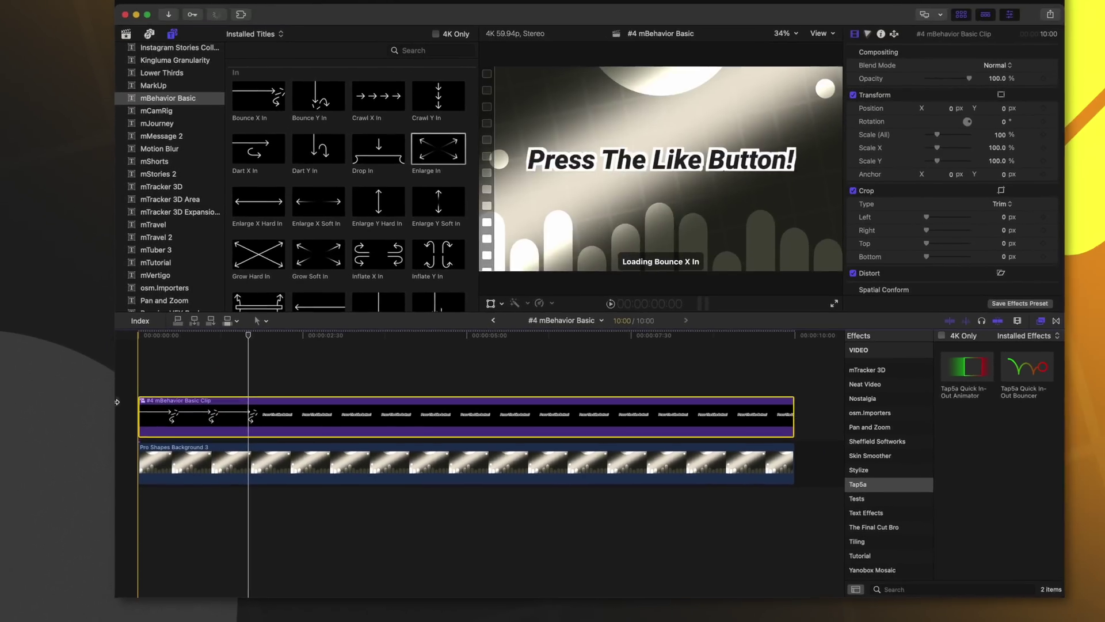
key("space")
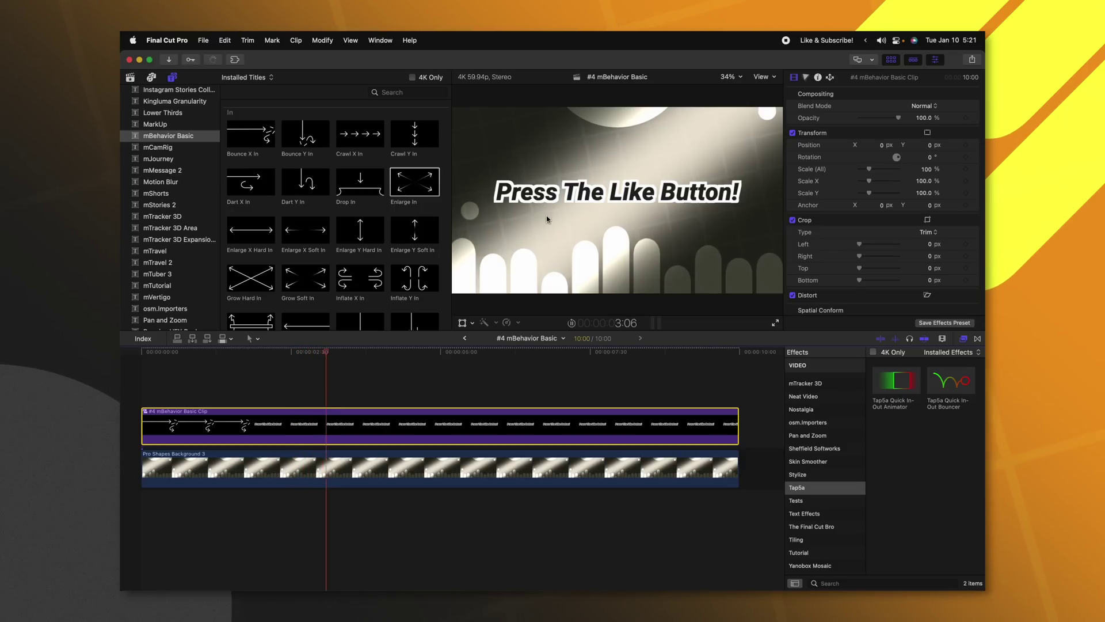
key("space")
scroll(325, 223, "down", 5)
scroll(325, 223, "down", 8)
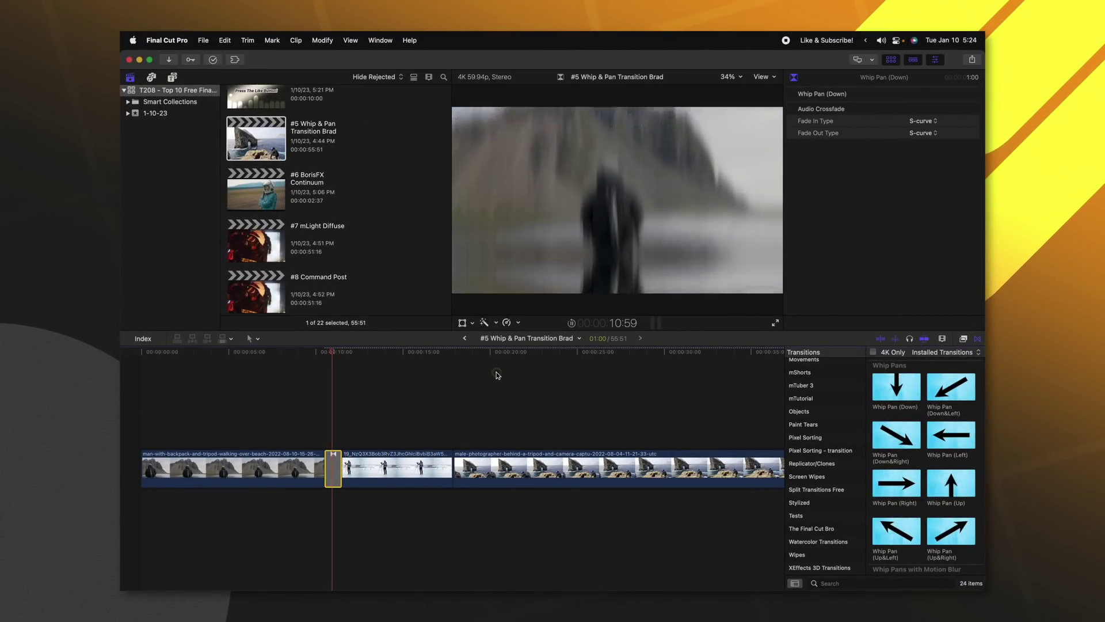
Add Whip Pan (Left) and Zoom In (Simple) transitions at the two edit points
scroll(955, 469, "down", 1)
left_click_drag(950, 423, 391, 476)
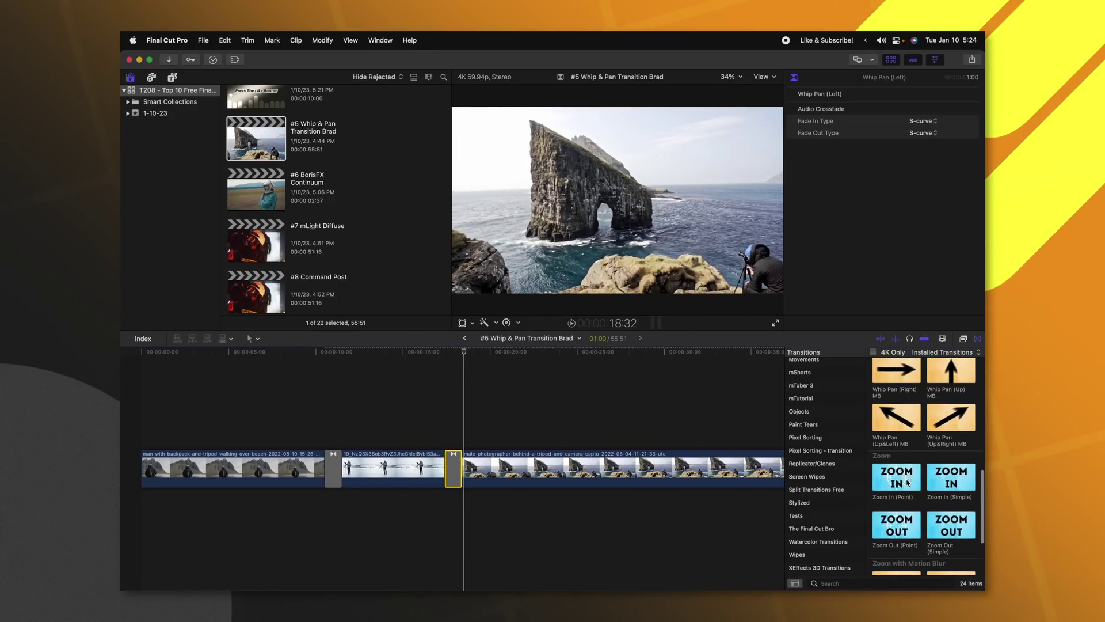
left_click_drag(956, 471, 462, 470)
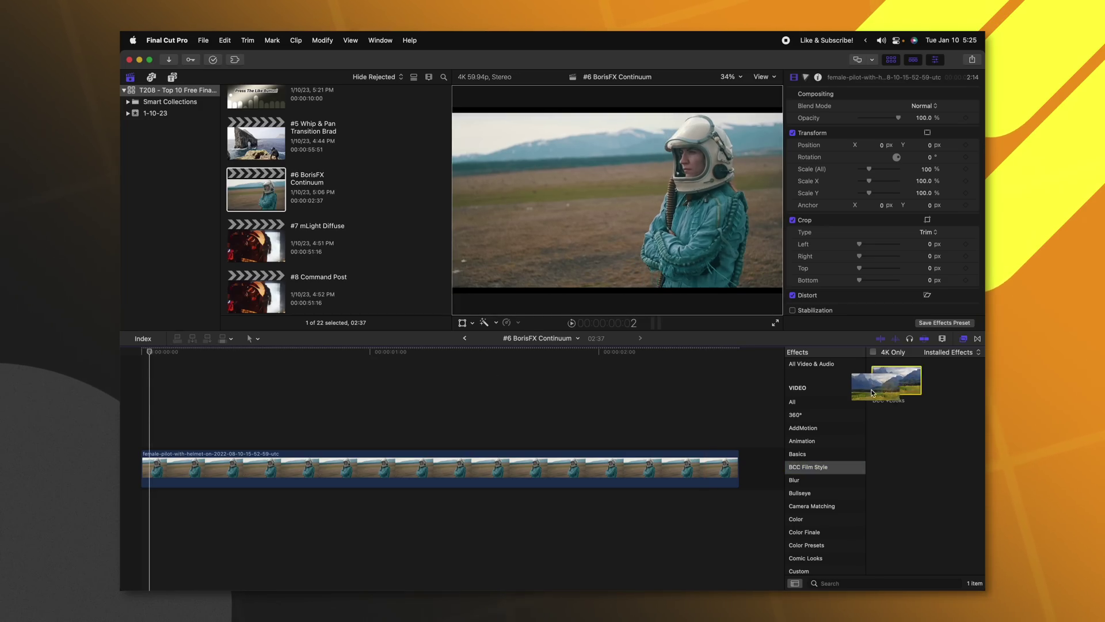
Apply BCC +Looks to the astronaut clip, pick the Sixties Slide preset, and open its Mocha mask
left_click_drag(402, 451, 402, 453)
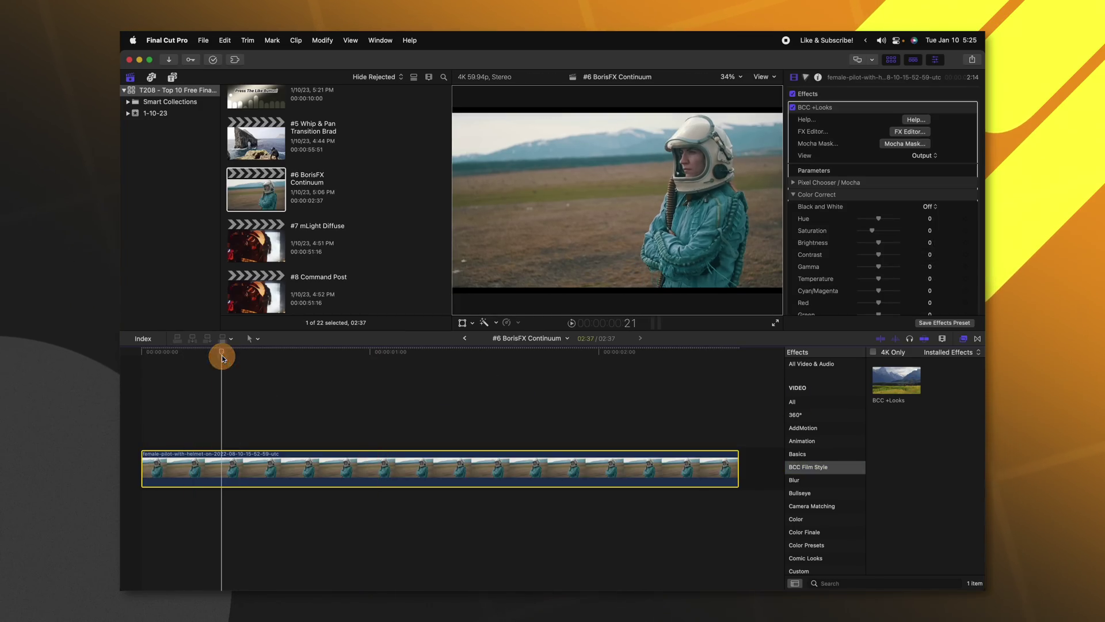
key("space")
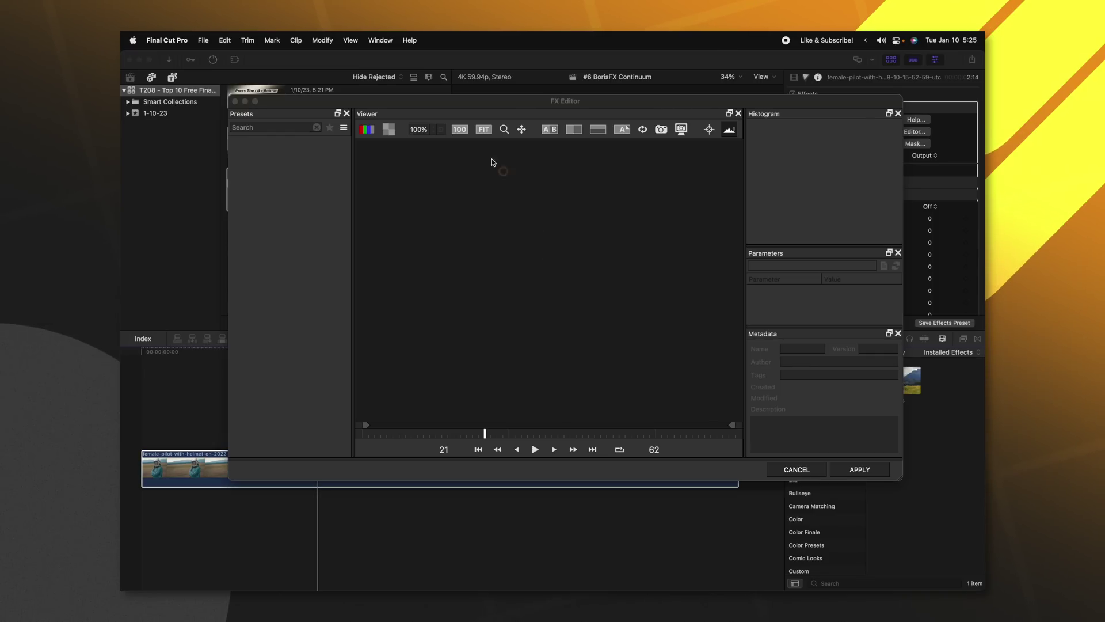
left_click_drag(344, 192, 336, 431)
left_click(259, 256)
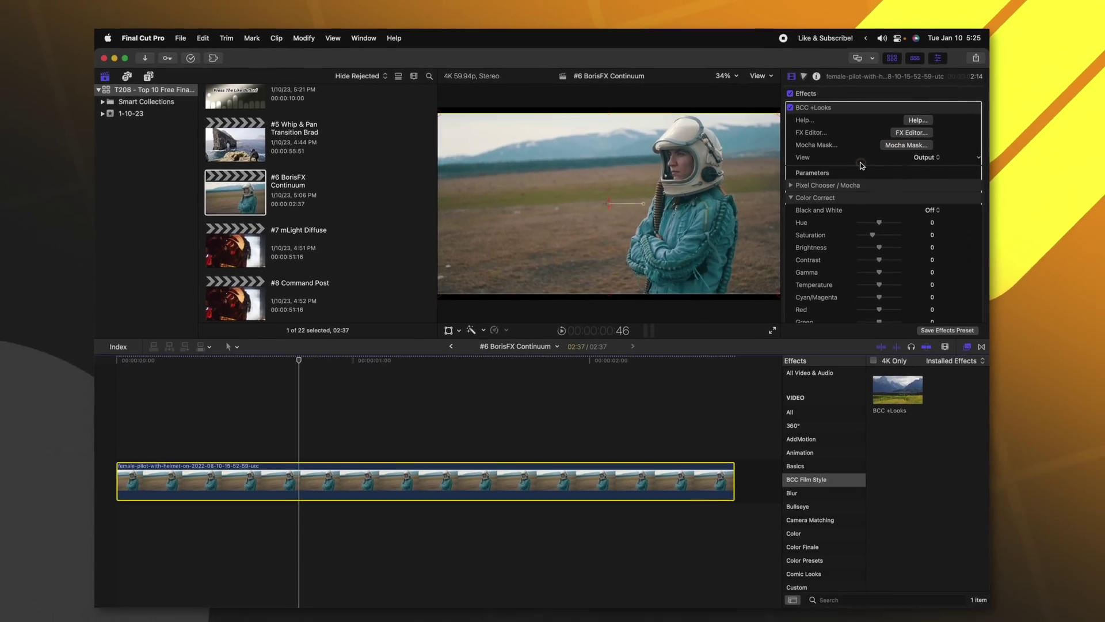
left_click(919, 157)
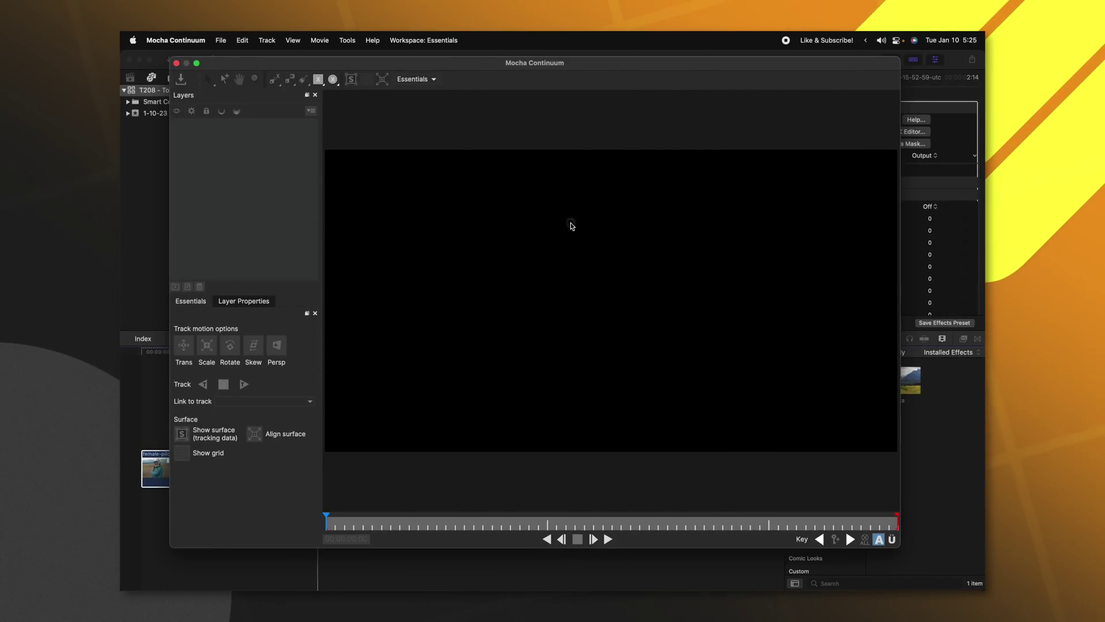
From the first frame, draw an X-spline mask around the astronaut, track it, and close Mocha
left_click_drag(500, 522, 326, 521)
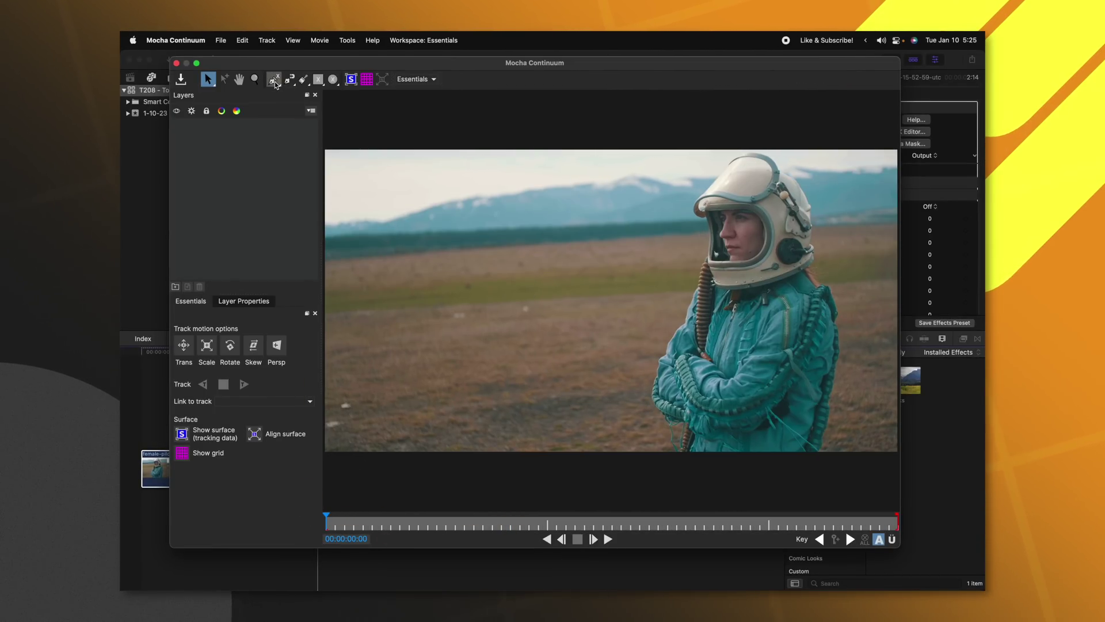
left_click(289, 79)
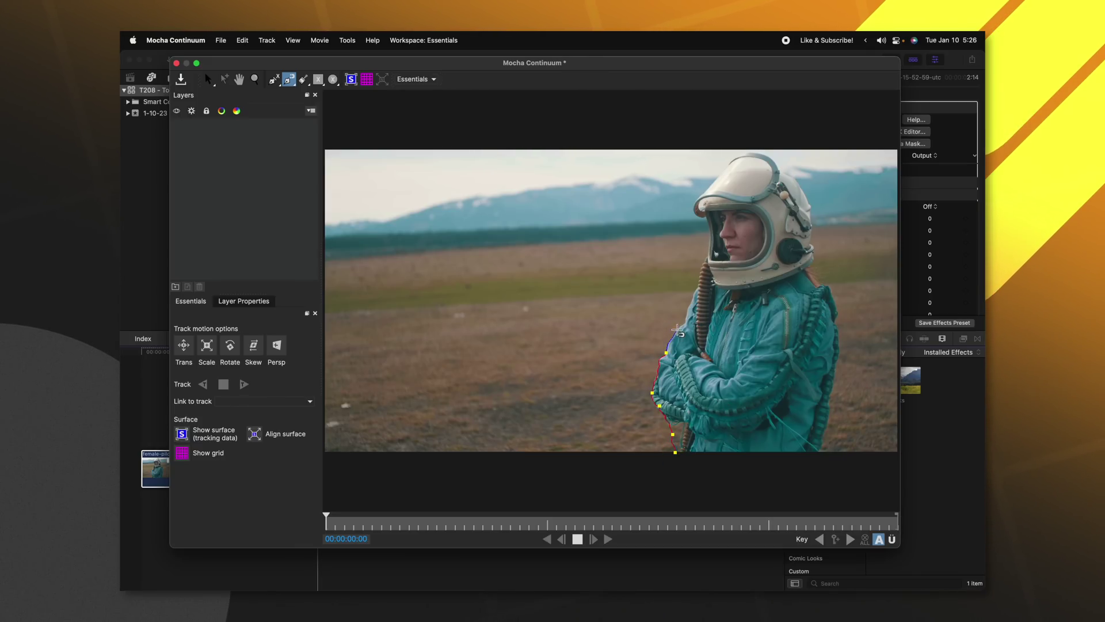
left_click(673, 460)
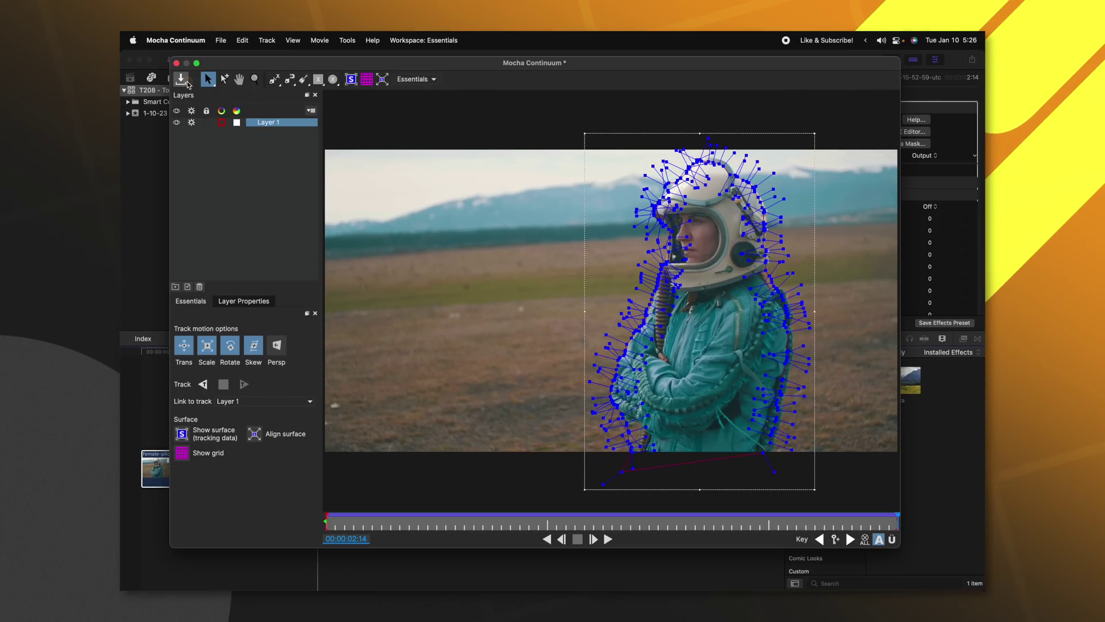
left_click(178, 63)
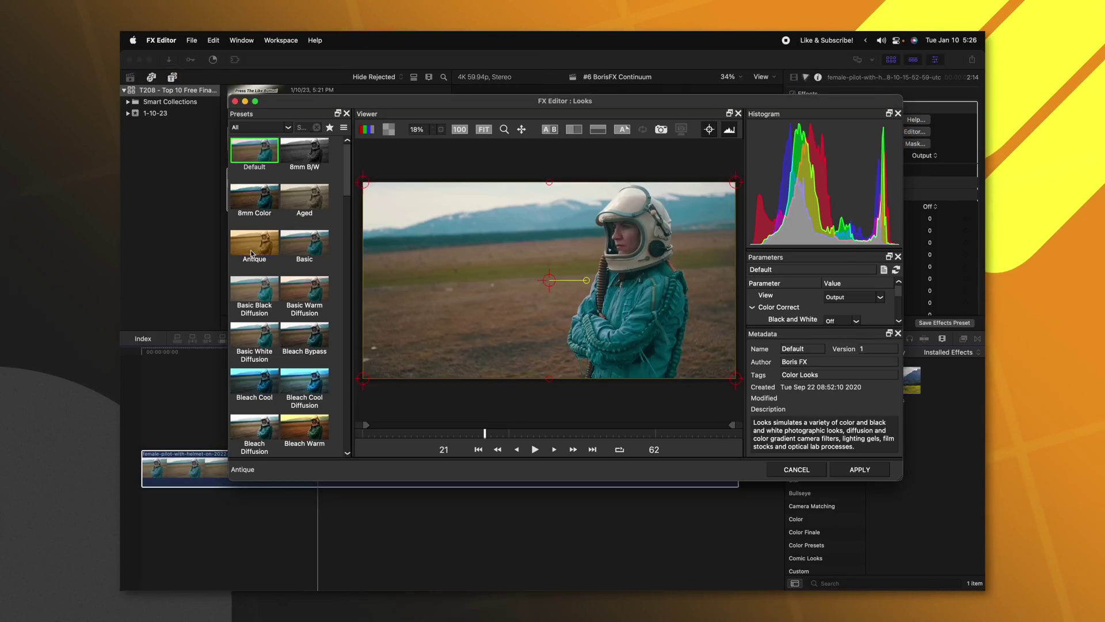
Apply the sepia Antique look preset to the astronaut clip and scrub to preview it
left_click(252, 253)
left_click(850, 467)
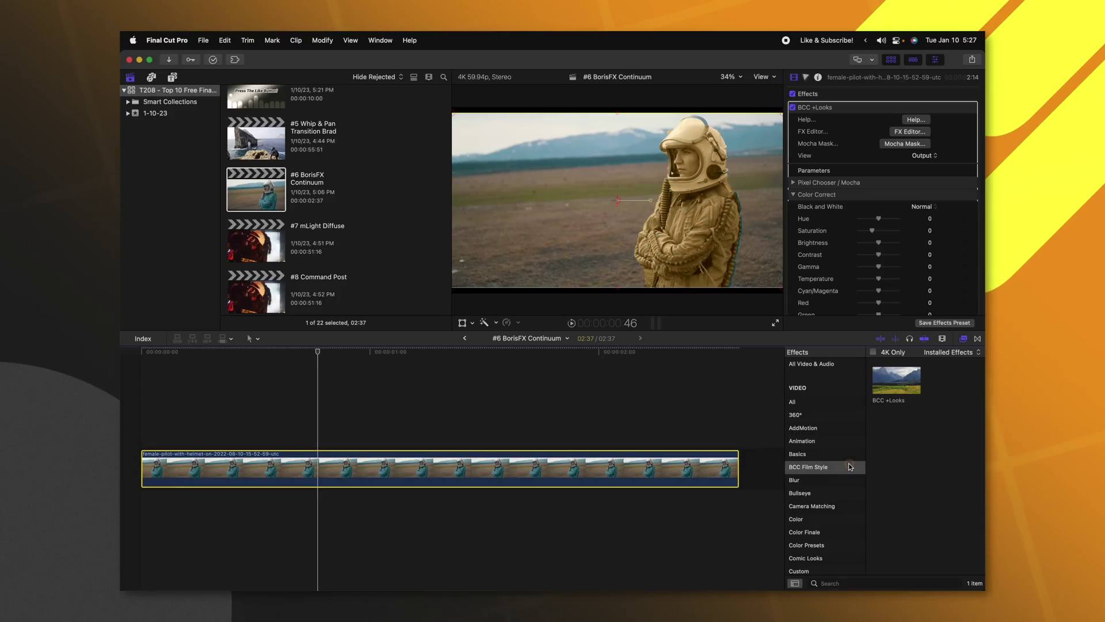
left_click_drag(257, 359, 338, 354)
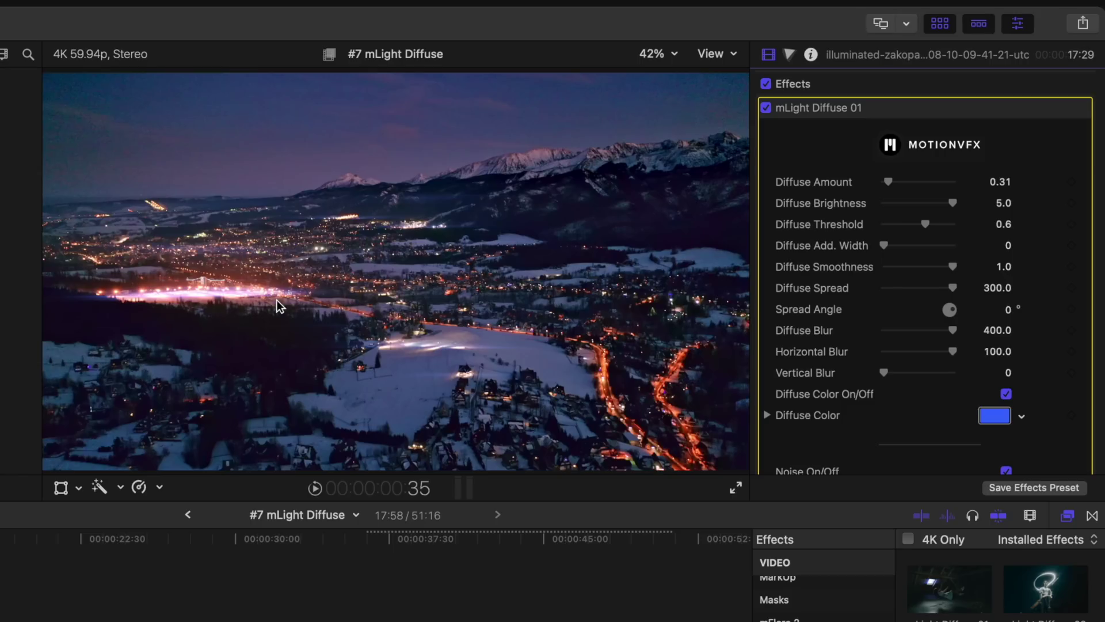
Raise the mLight Diffuse 01 Diffuse Amount to 0.39 and make its Diffuse Color orange
mouse_move(889, 180)
left_mouse_down()
mouse_move(917, 182)
mouse_move(893, 184)
left_mouse_up()
left_click(994, 416)
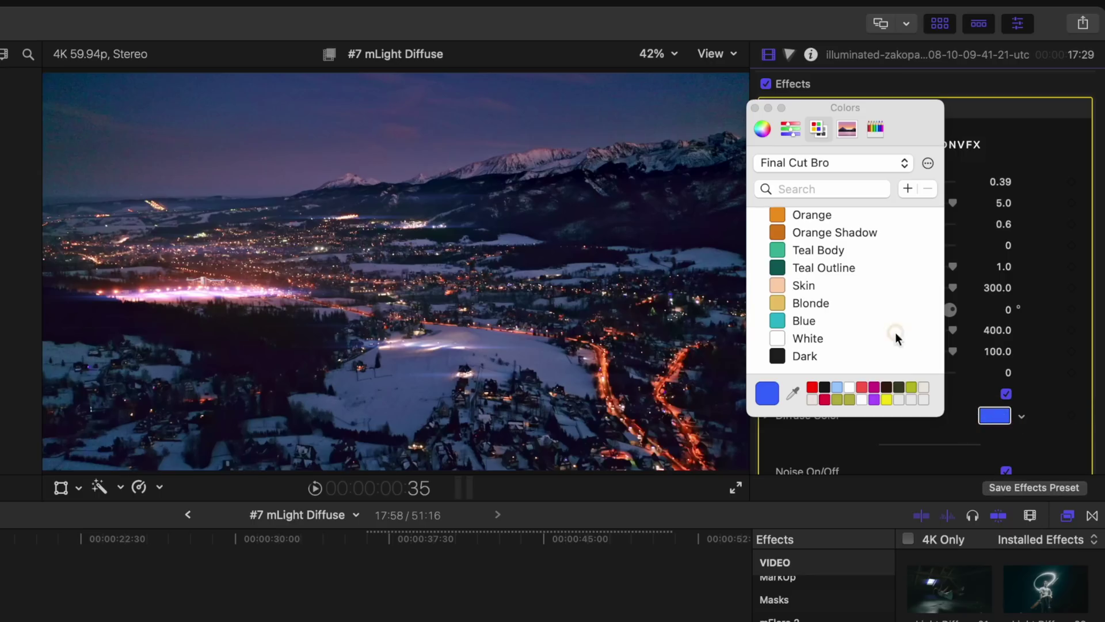
left_click(777, 215)
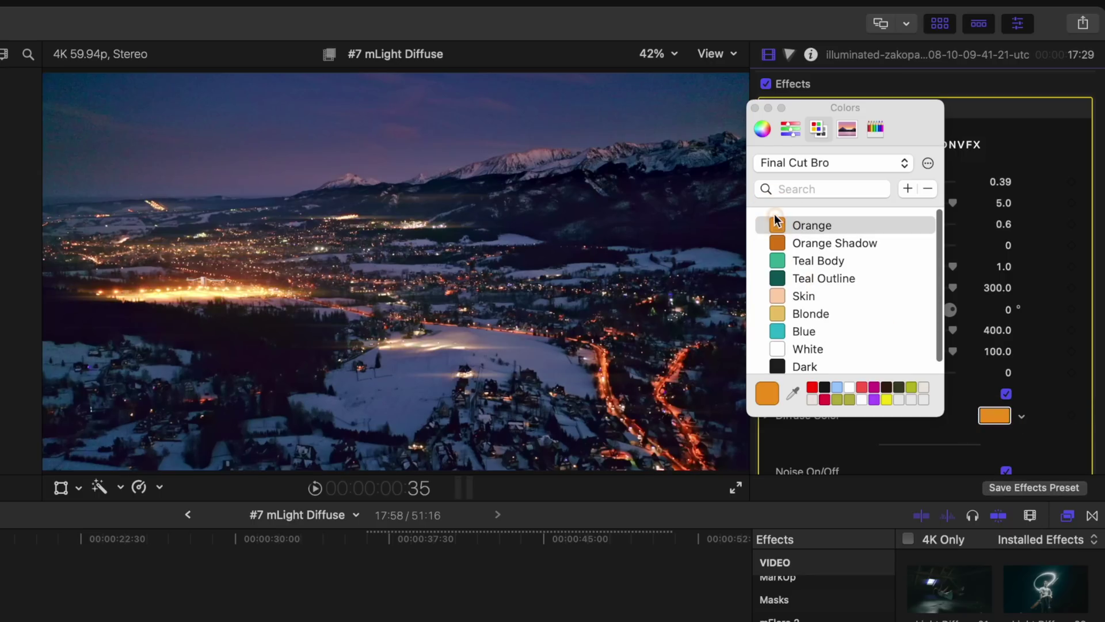
left_click(754, 108)
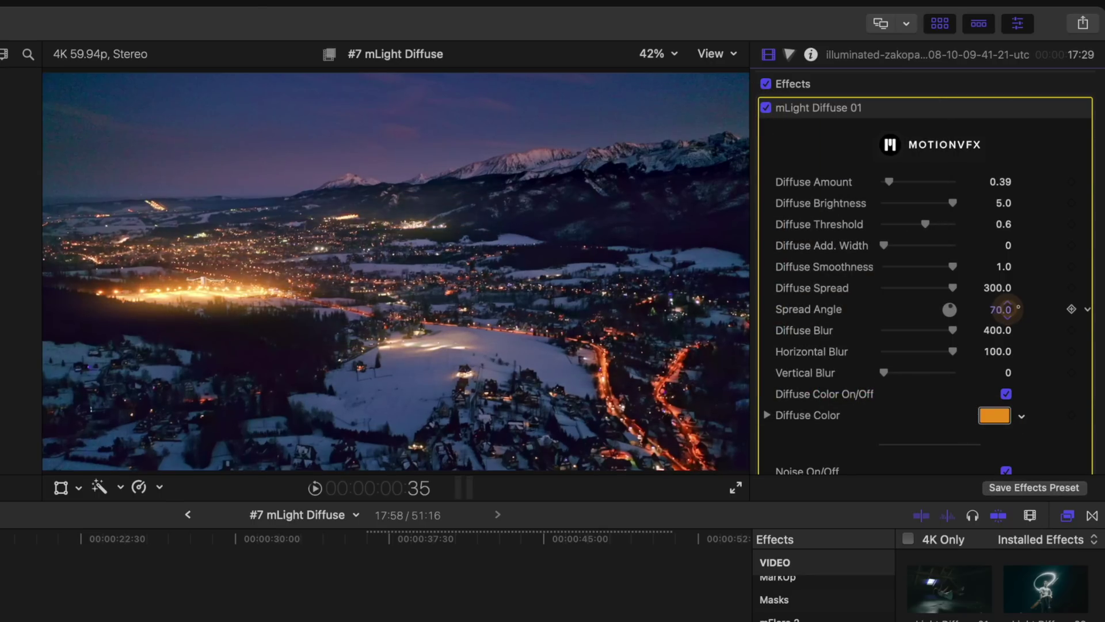
Set the Spread Angle to 73° and select the firefighter clip
left_click_drag(1006, 309, 1008, 305)
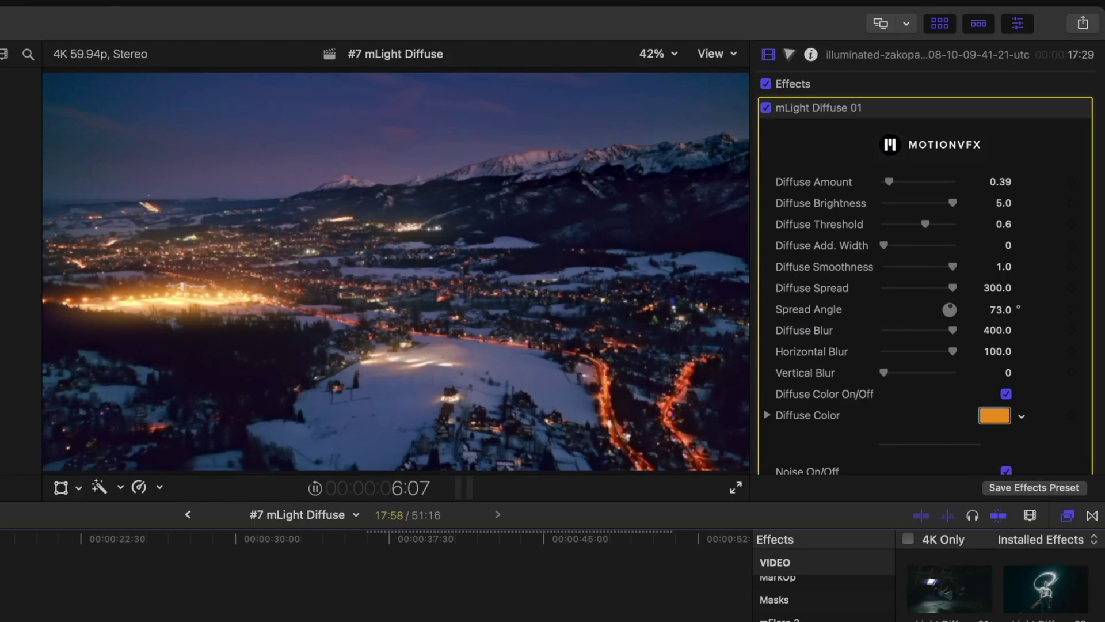
key("space")
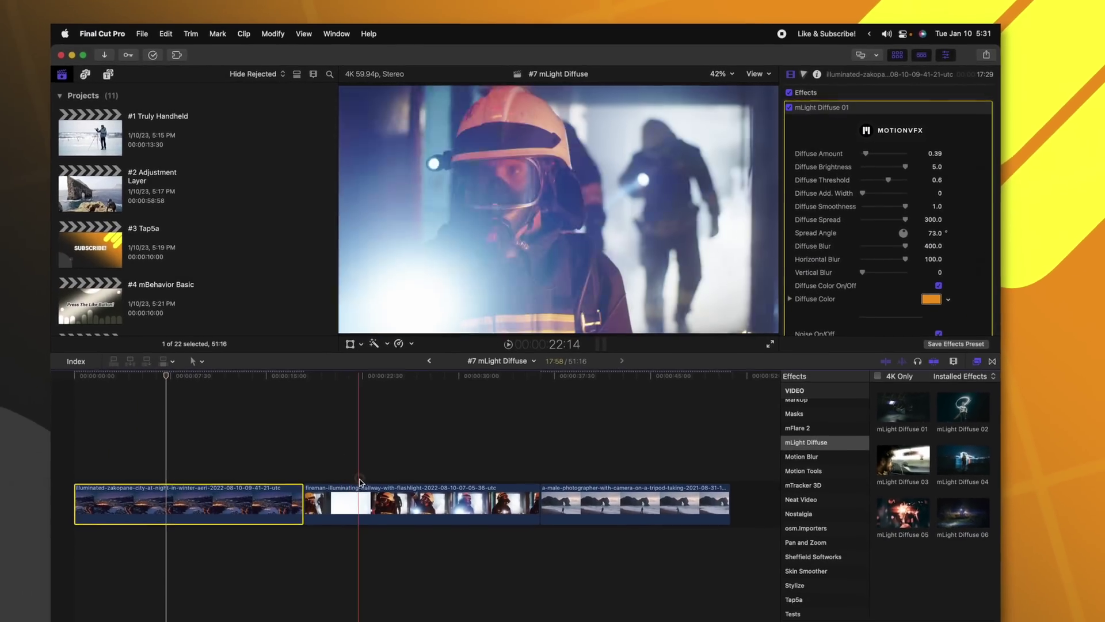
left_click(359, 486)
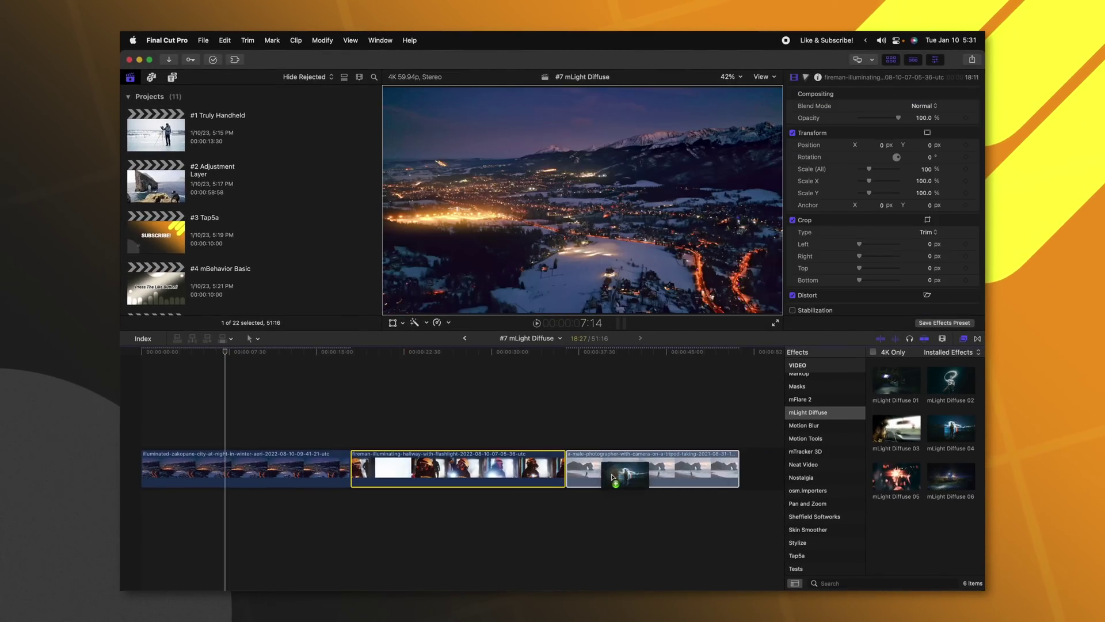
Drop mLight Diffuse 04 onto the firefighter clip and play it back
left_click_drag(614, 476, 407, 469)
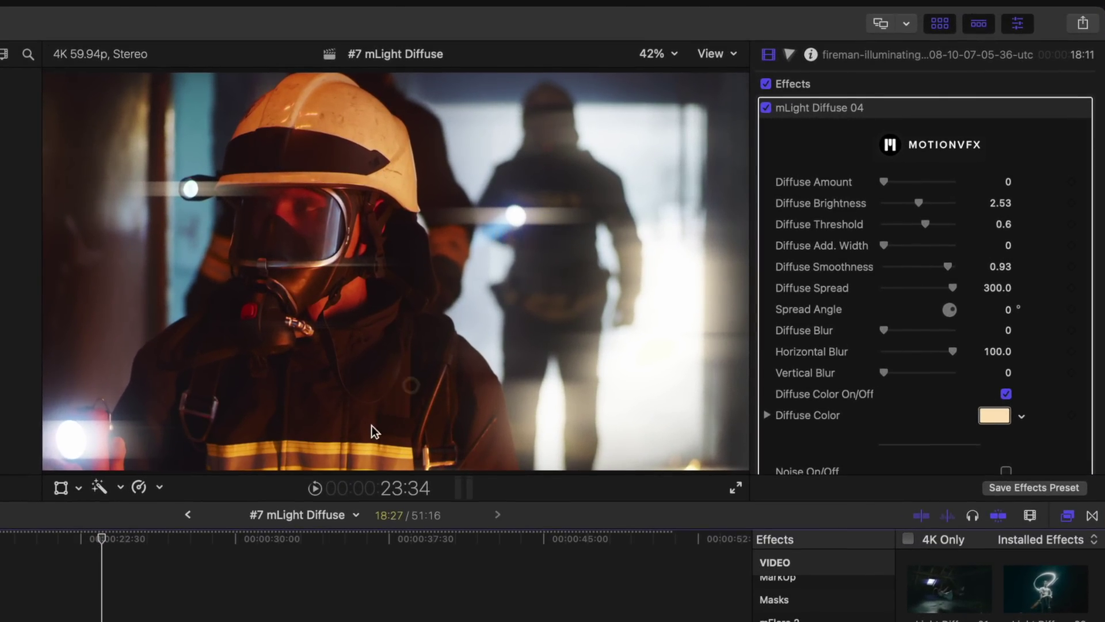
key("space")
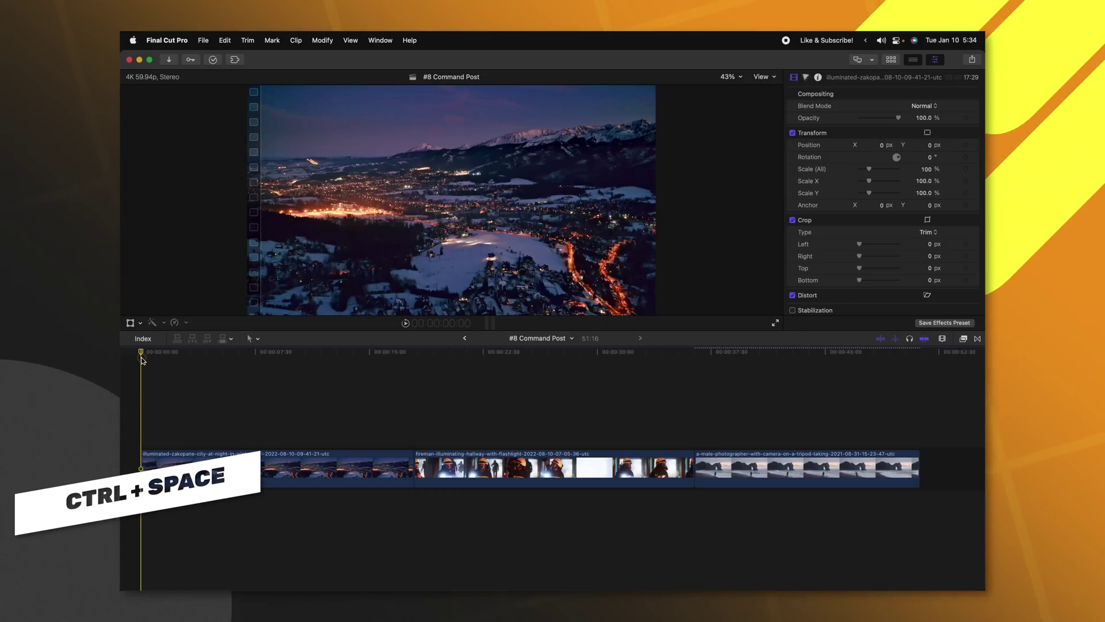
Add an Adjustments layer via Command Post search and stretch it over all three clips
key("ctrl+space")
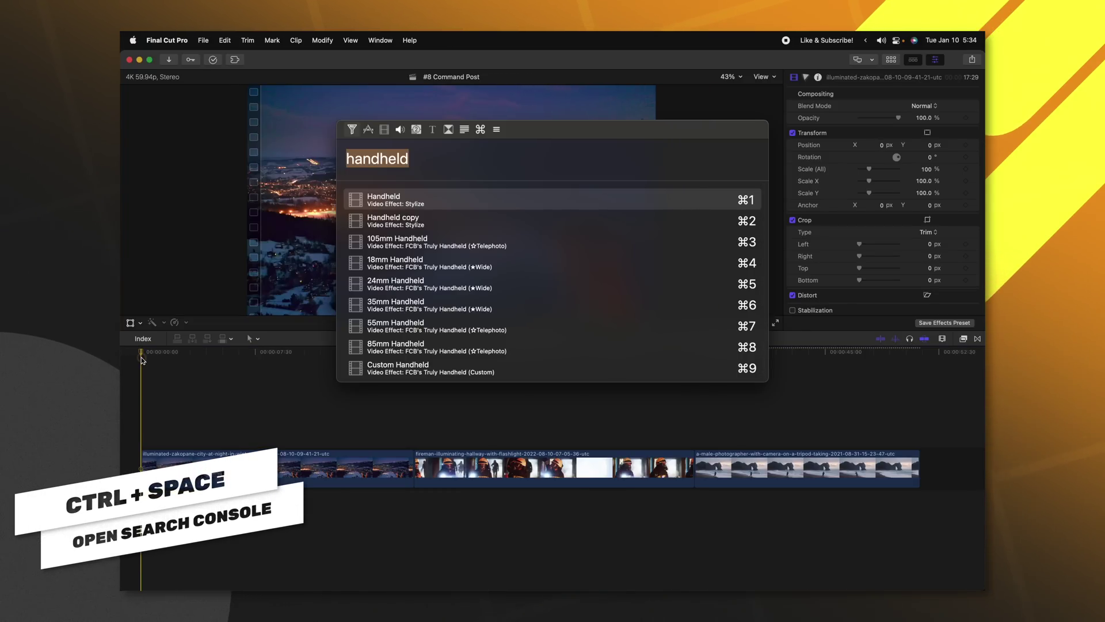
type("adjustment lay")
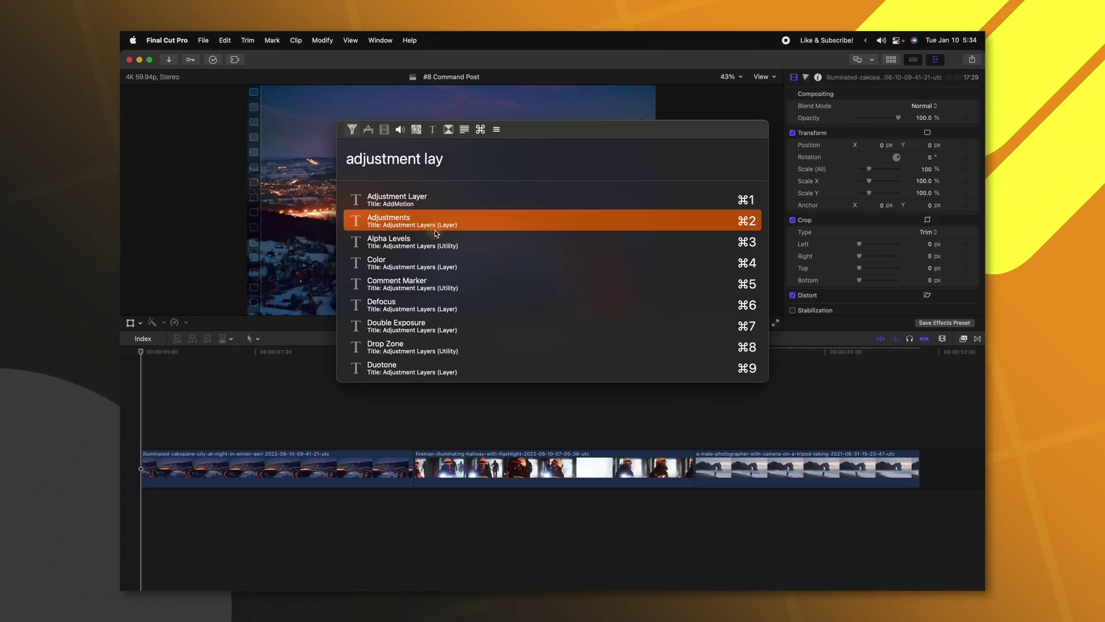
left_click(397, 222)
left_click_drag(229, 442, 919, 442)
left_click(249, 442)
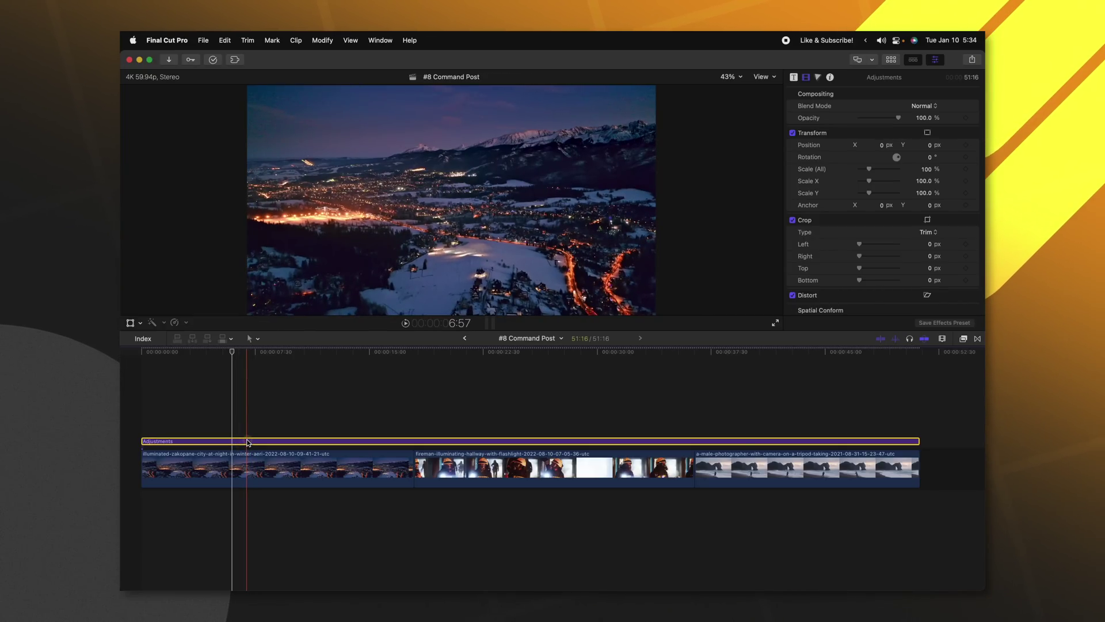
Apply Custom LUT to the Adjustments layer with the DENVER (standard) LUT
key("ctrl+space")
type("custom lut")
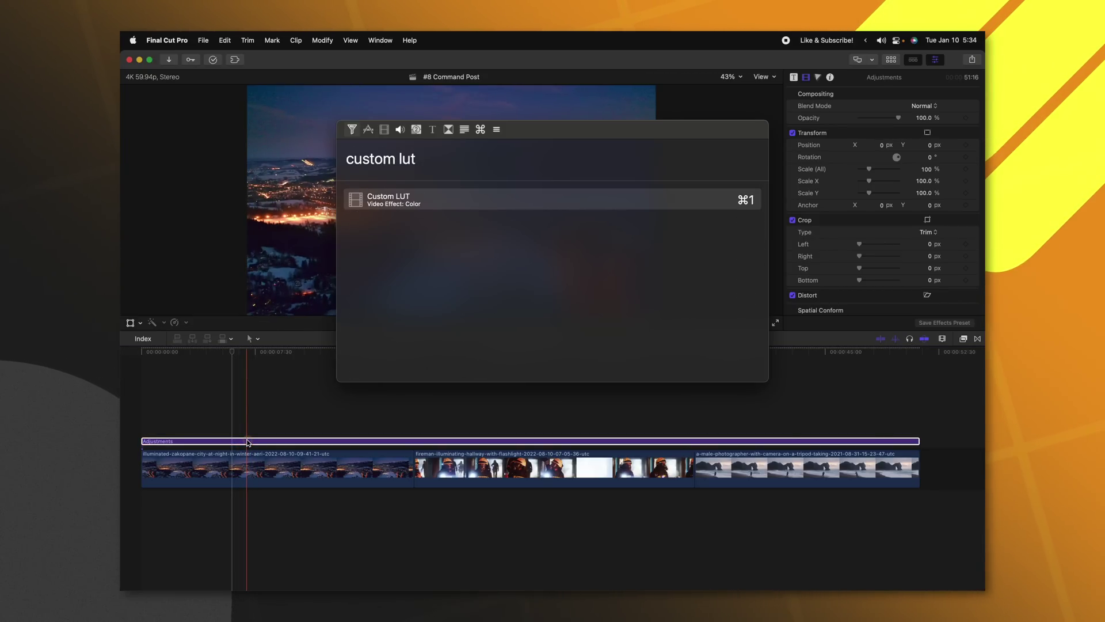
key("Return")
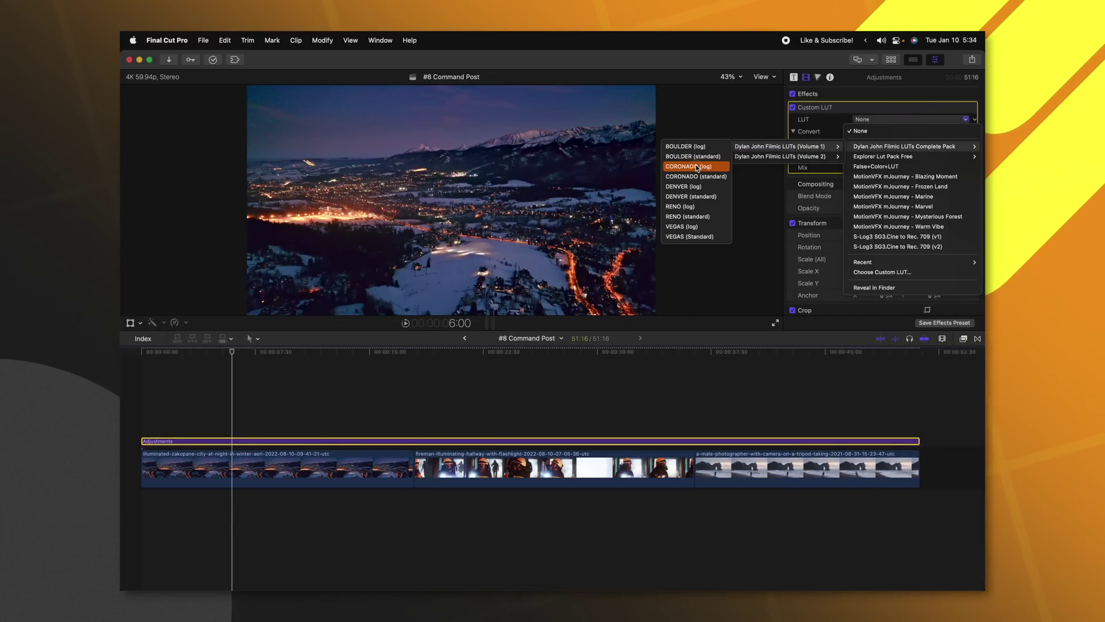
left_click(691, 196)
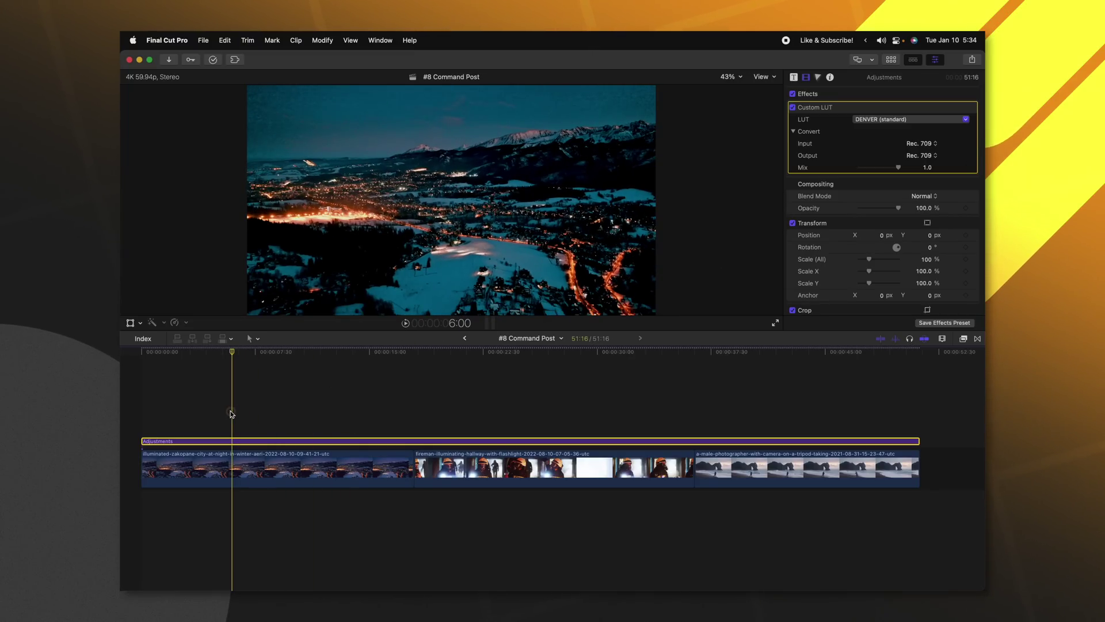
Apply the 105mm Handheld effect to the Adjustments layer
key("ctrl+space")
type("handheld")
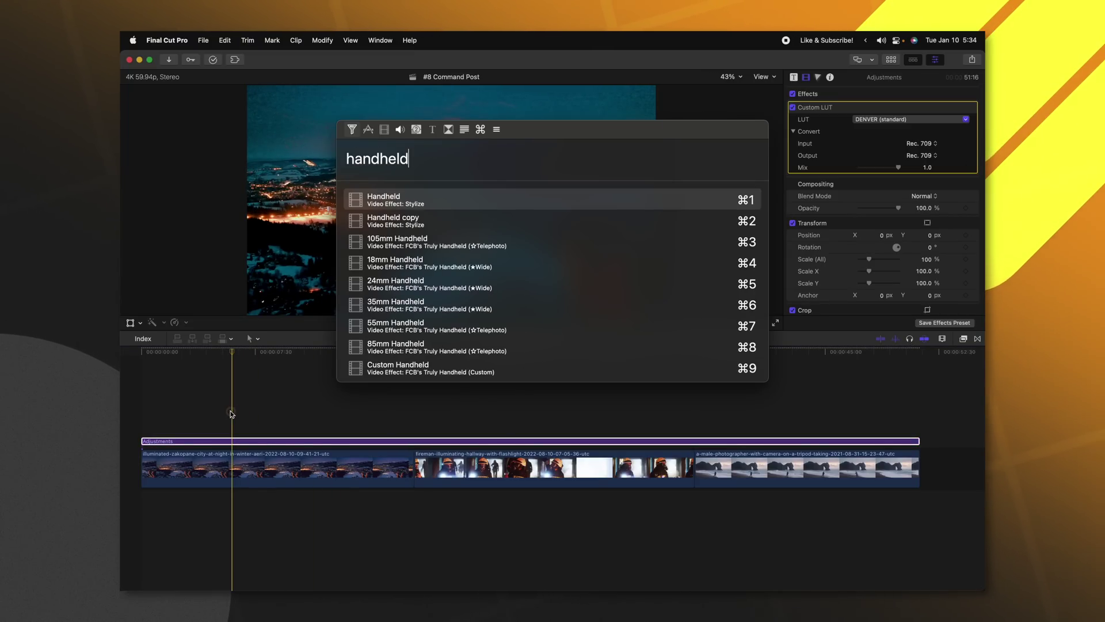
left_click(391, 247)
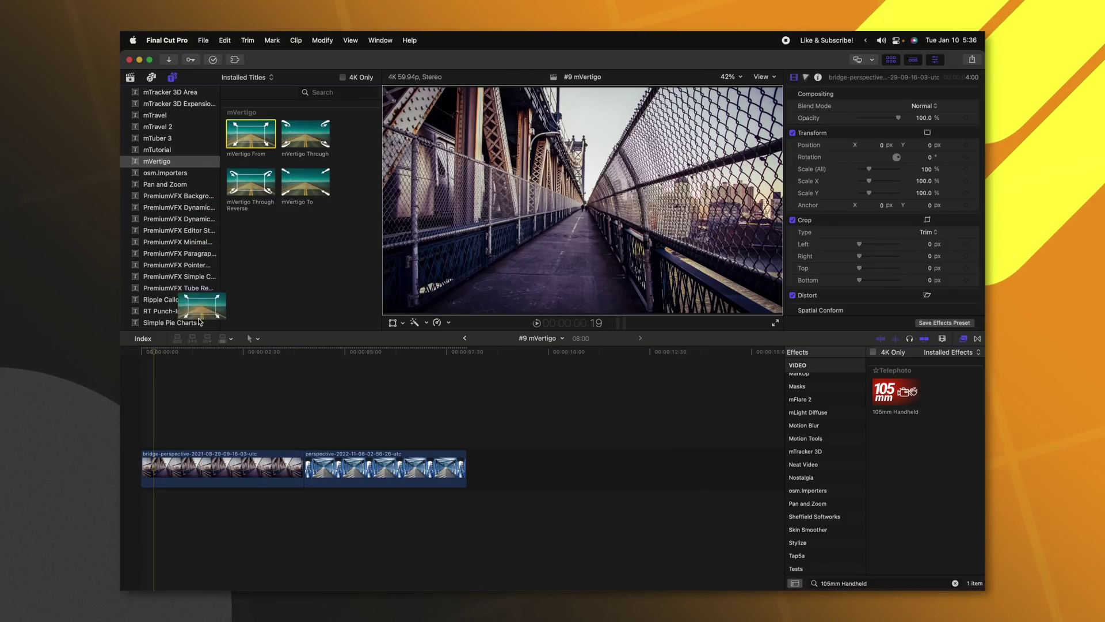
Place mVertigo From over the first bridge clip and mVertigo To over the second, trimmed to 4:00
left_click_drag(141, 390, 142, 442)
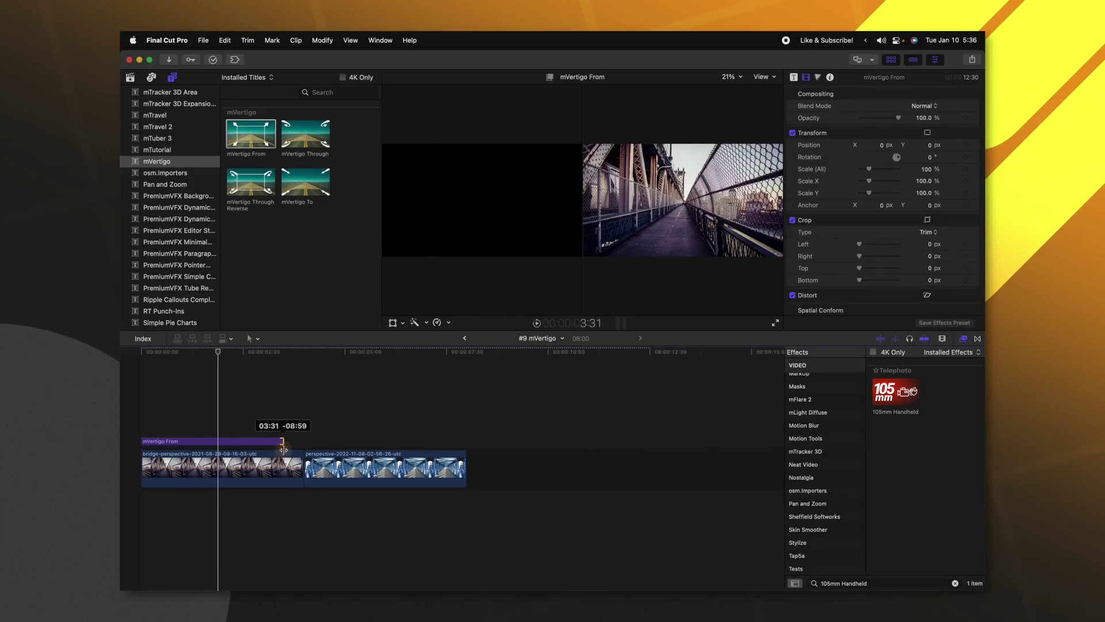
key("space")
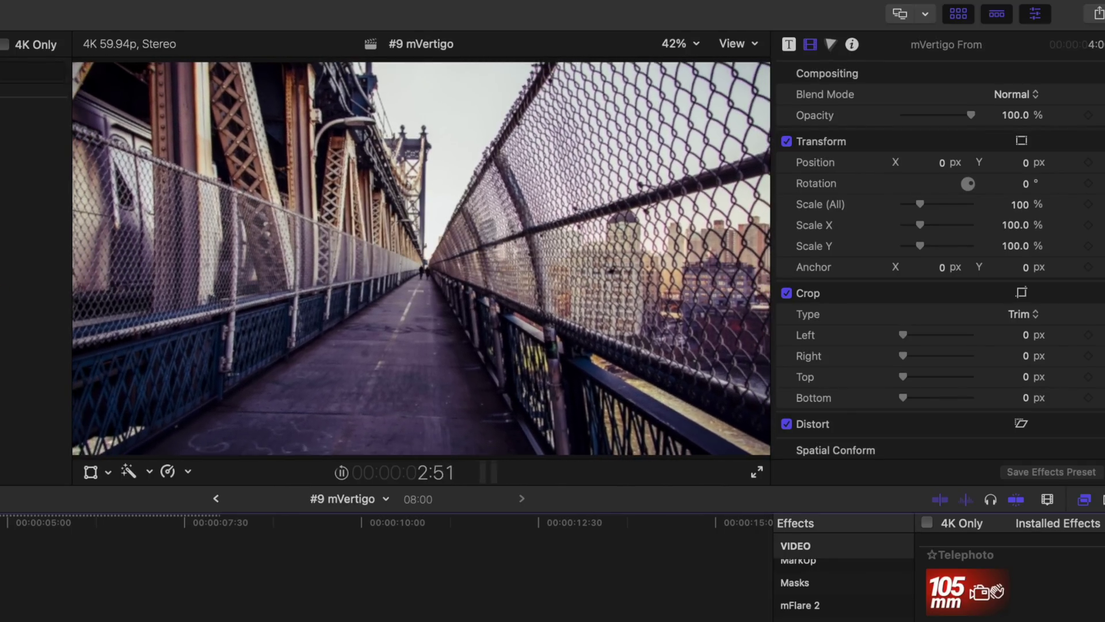
key("space")
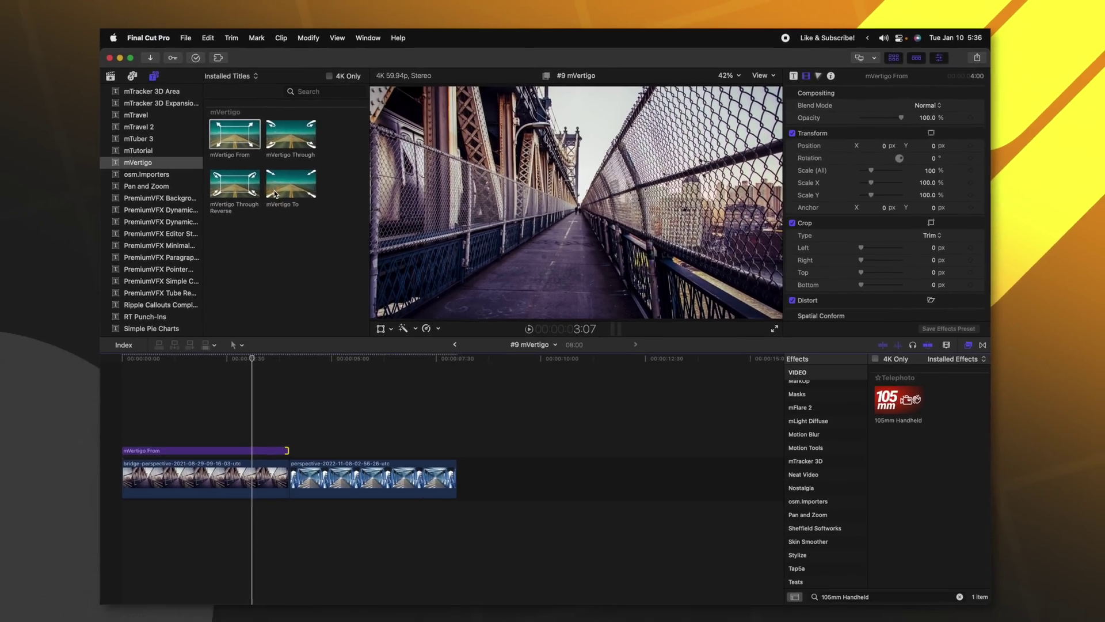
left_click_drag(11, 221, 22, 616)
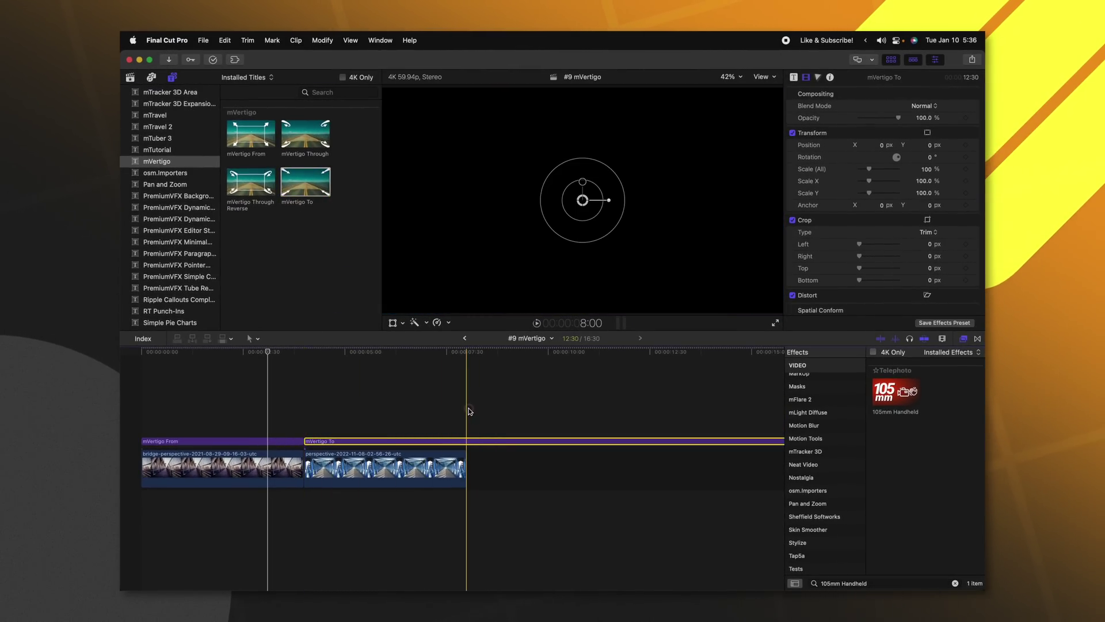
key("alt+bracketright")
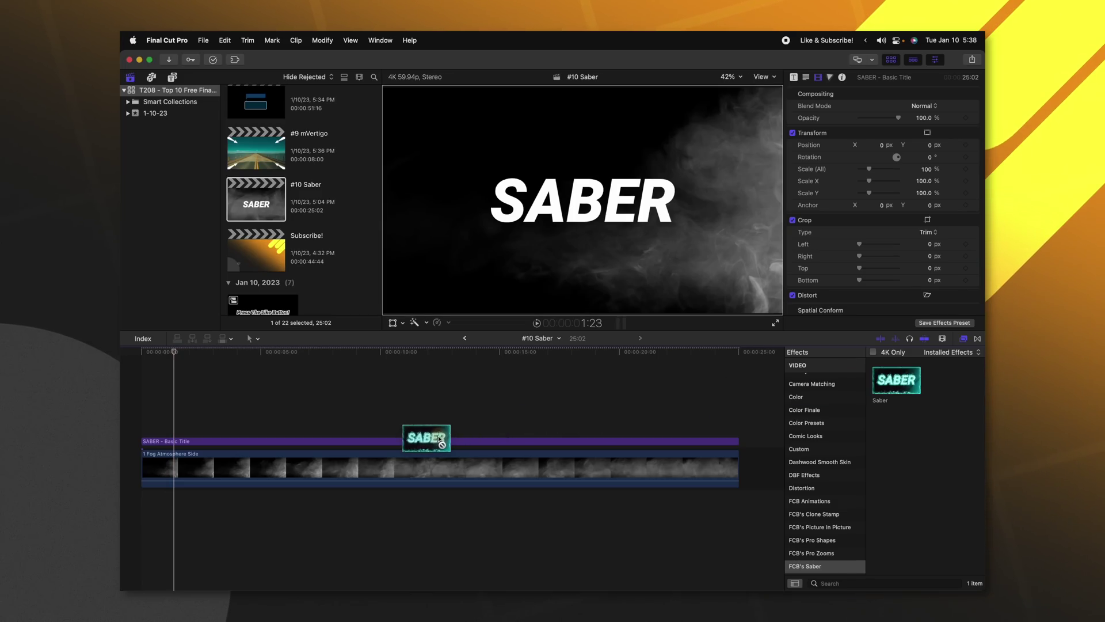
Set the Saber effect's Source Opacity to 0% on the SABER title
key("/")
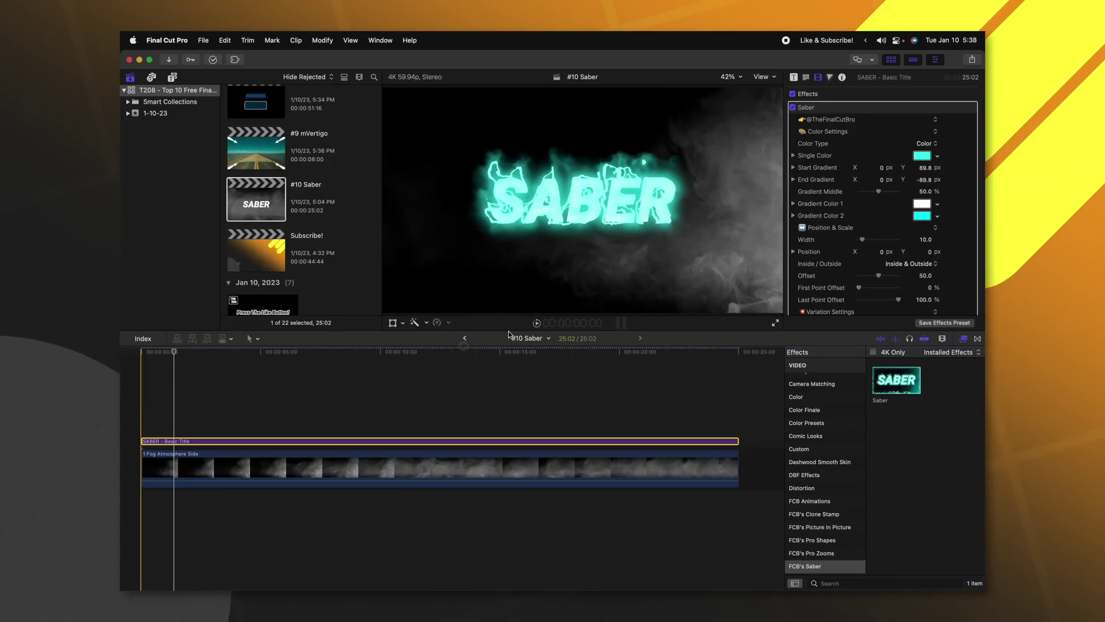
scroll(817, 222, "down", 10)
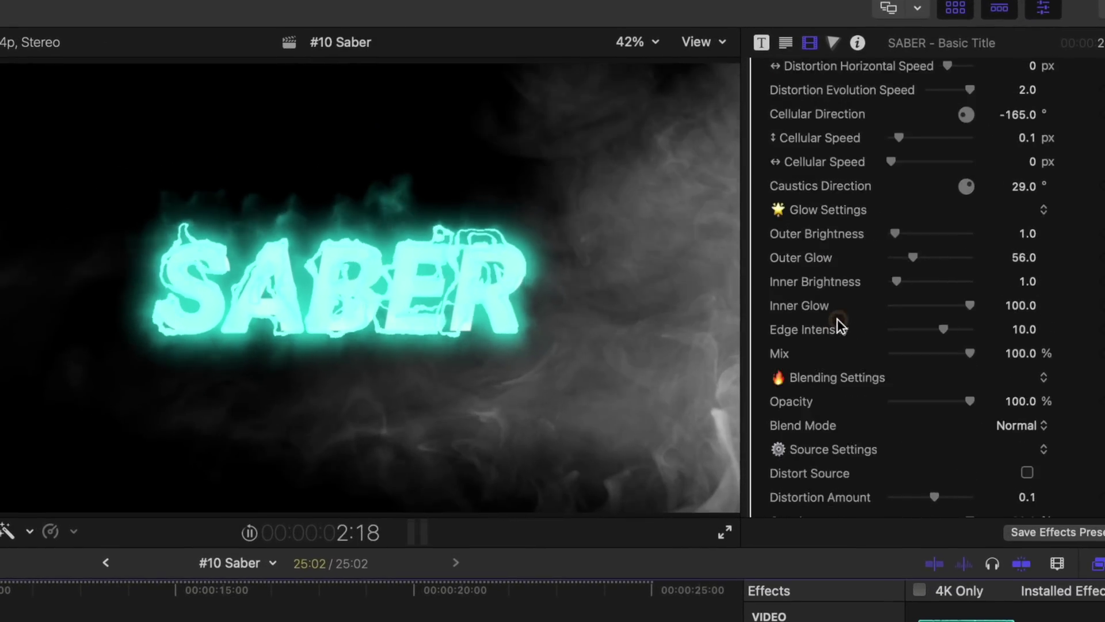
scroll(837, 320, "down", 5)
key("space")
left_click_drag(969, 246, 891, 245)
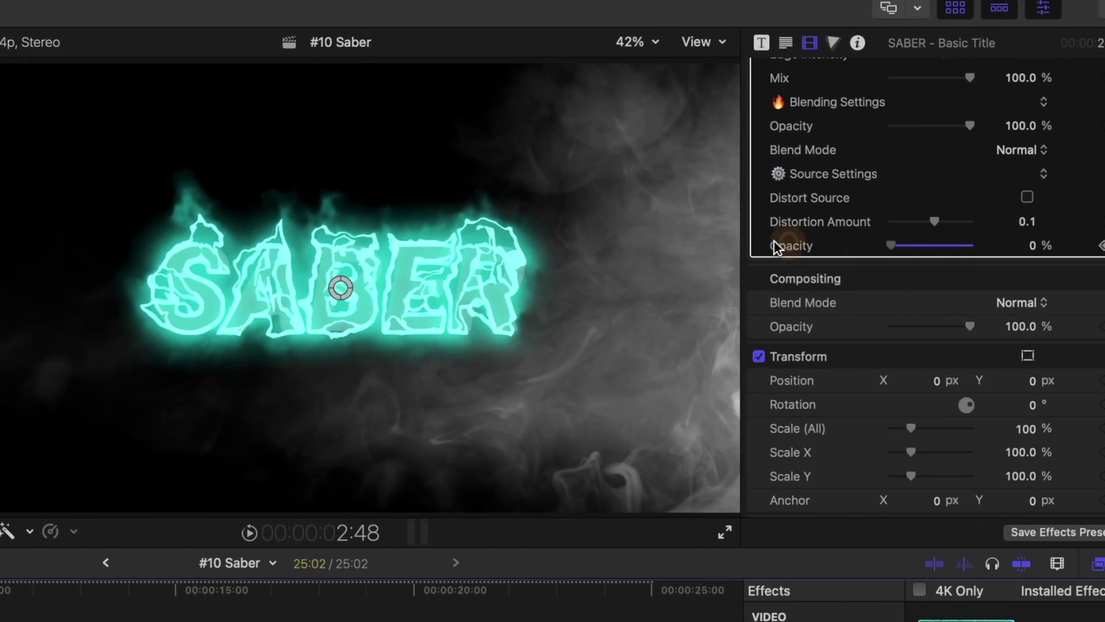
key("space")
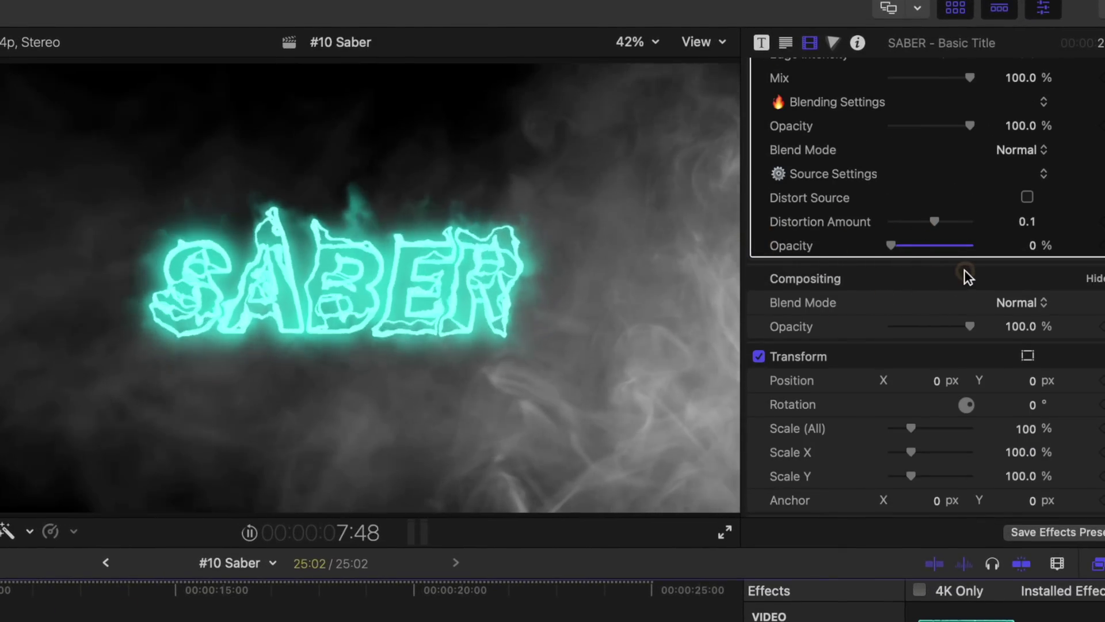
Change the Saber Single Color to orange
scroll(934, 289, "up", 10)
scroll(934, 289, "up", 10)
key("space")
left_click(1017, 187)
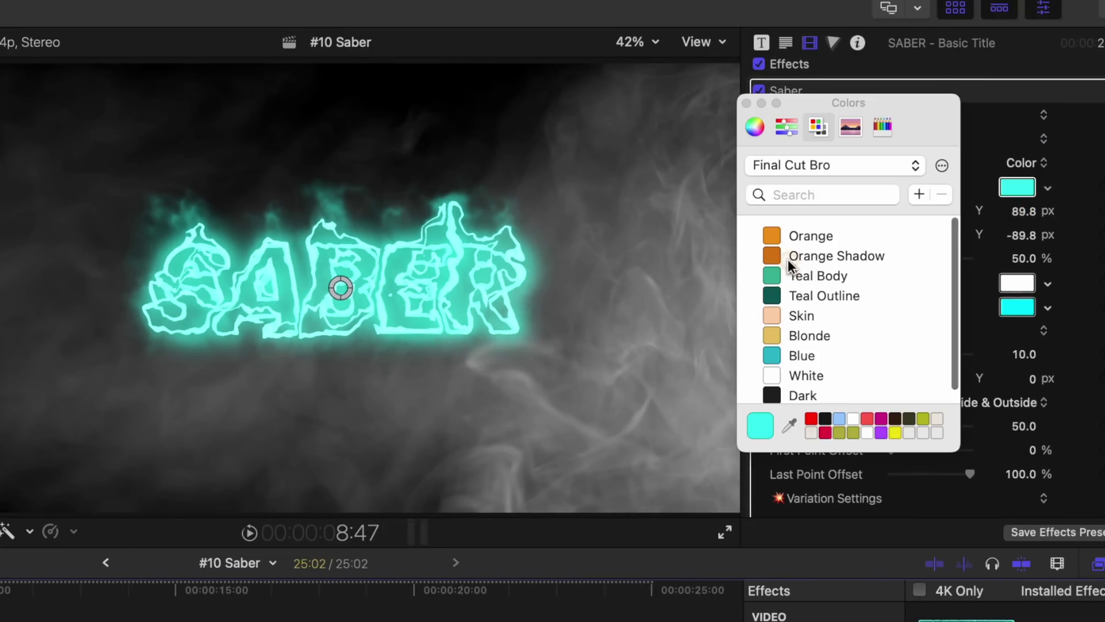
left_click(776, 238)
left_click(746, 102)
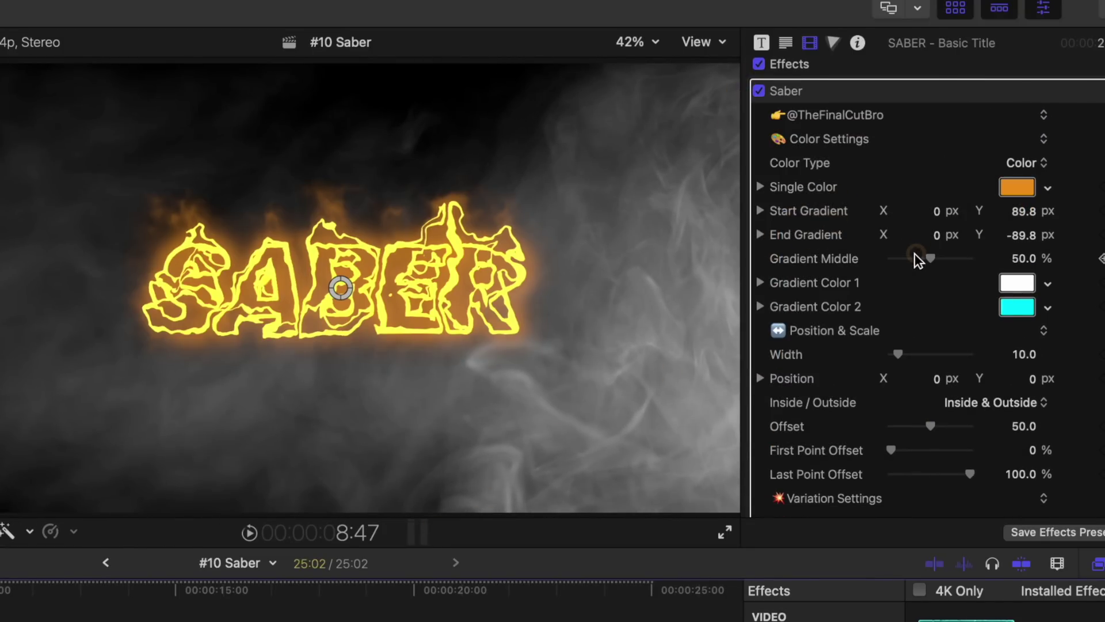